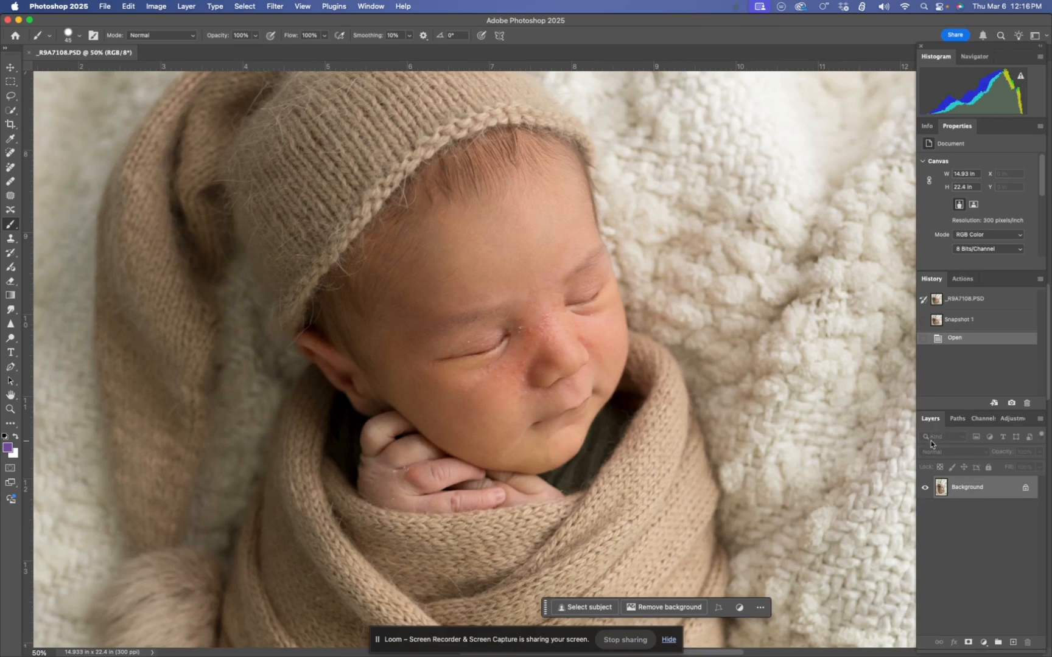
# Duplicate the Background layer and name the copy Retouched
pyautogui.press('super+j')
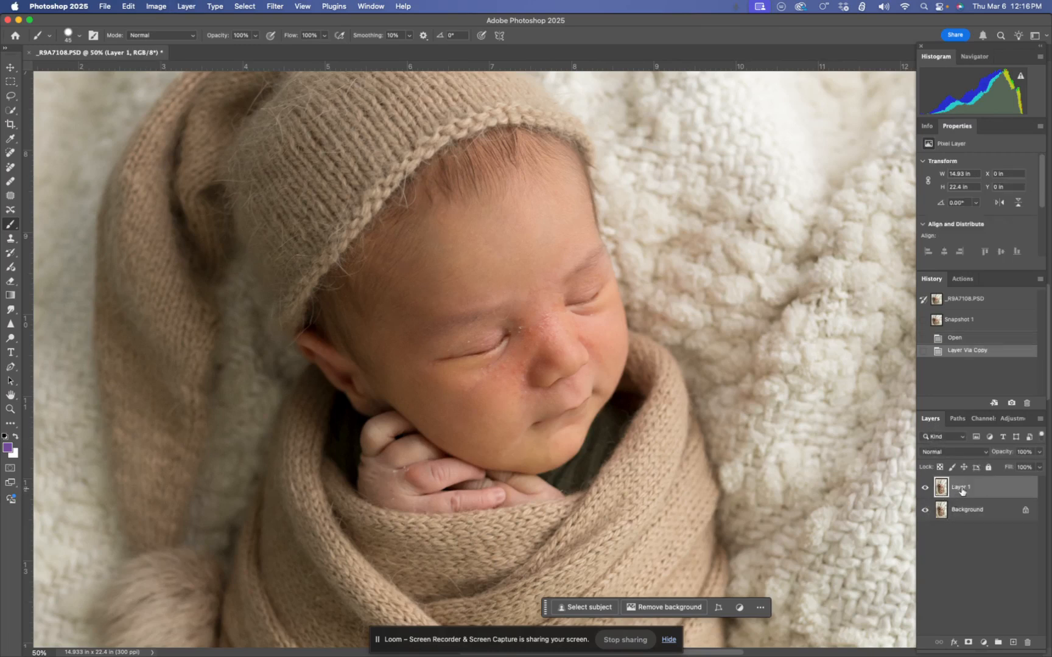
pyautogui.doubleClick(959, 488)
pyautogui.write('Retouched')
pyautogui.press('Return')
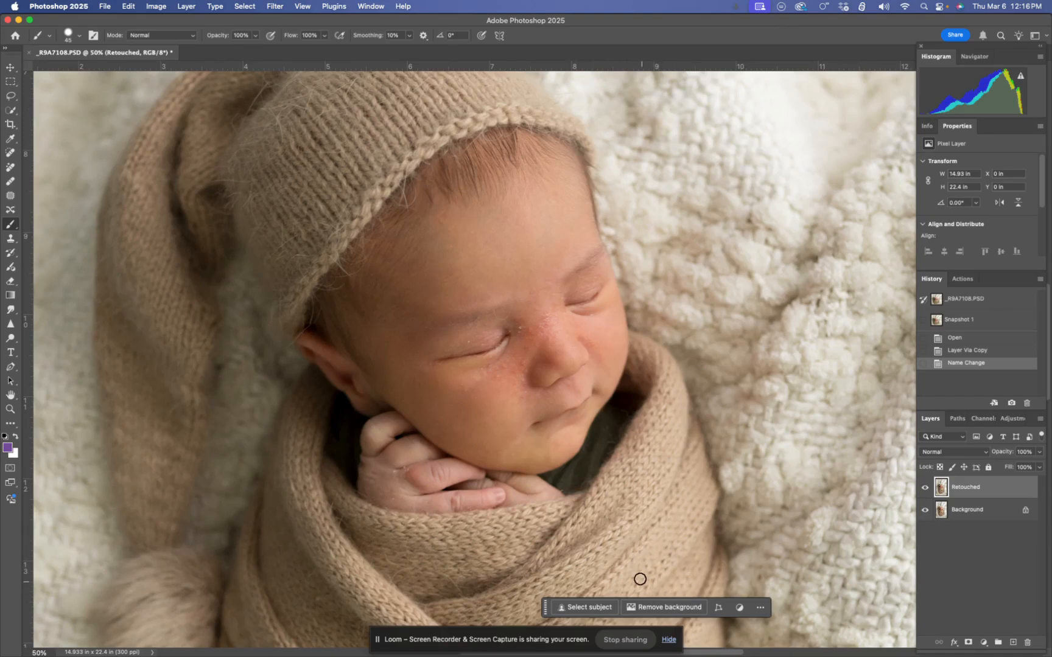
# Apply the Dust & Scratches filter to the Retouched layer with a radius of 7 pixels and a threshold of 10 levels
pyautogui.press('super+equal')
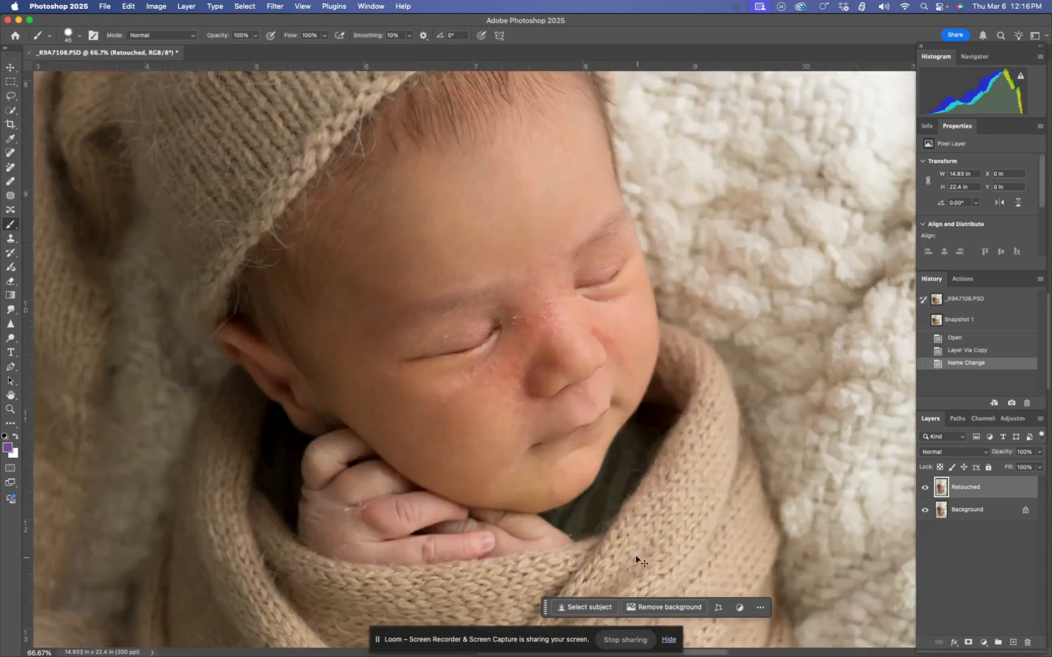
pyautogui.press('super+equal')
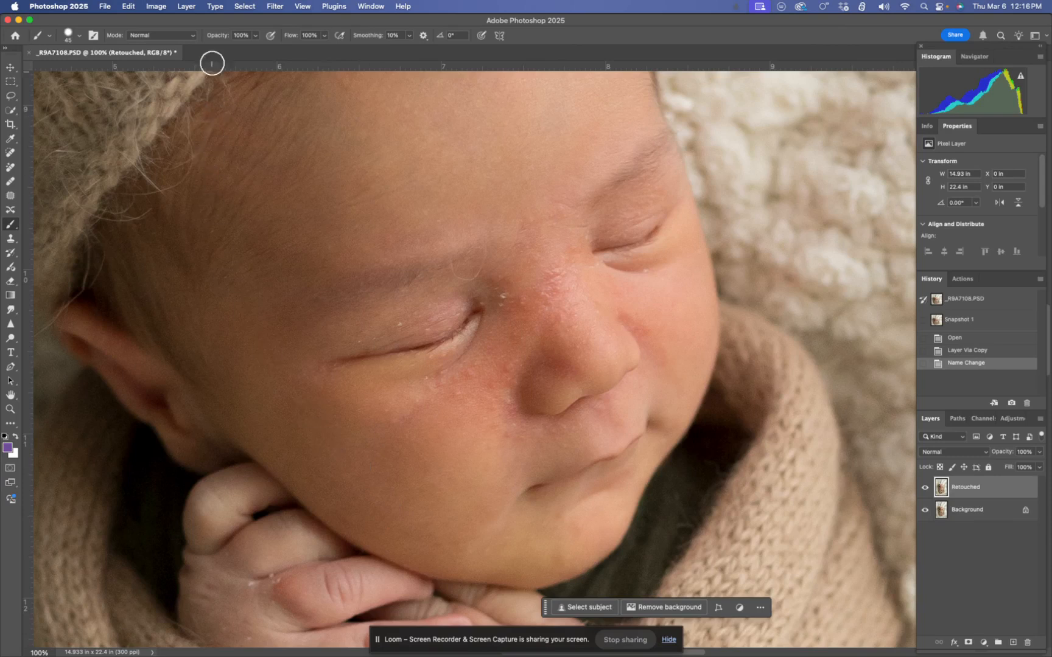
pyautogui.click(274, 7)
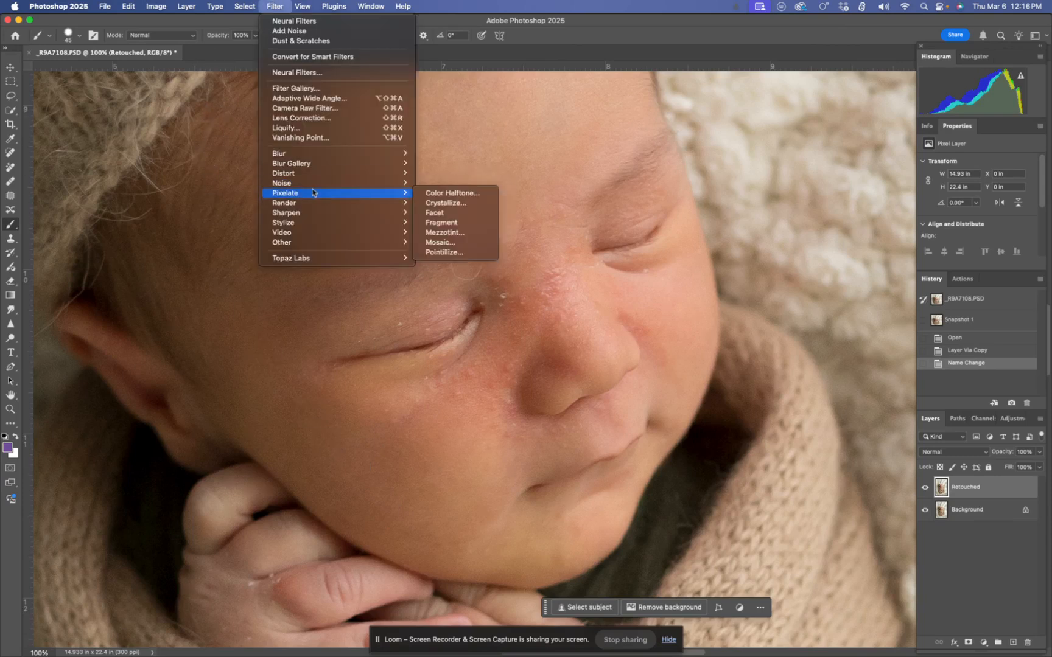
pyautogui.moveTo(298, 185)
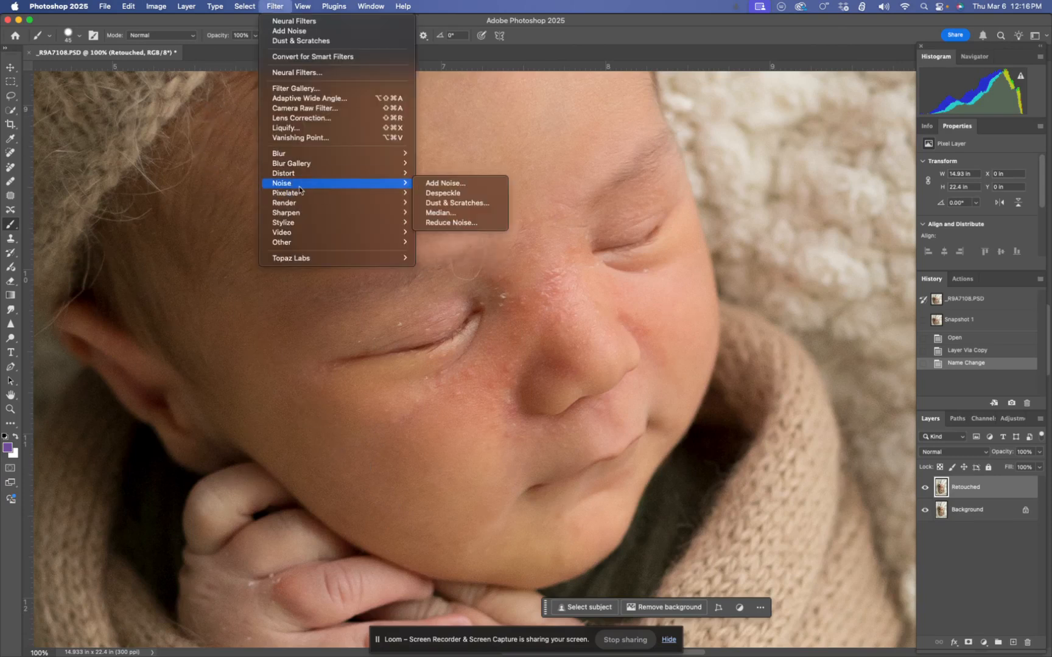
pyautogui.click(474, 208)
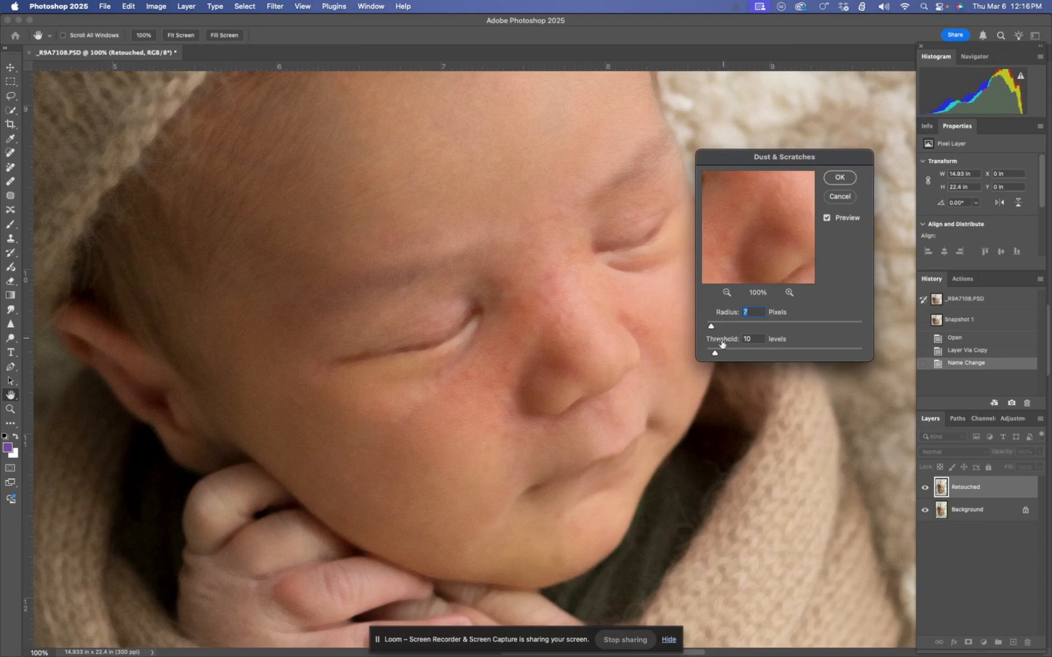
pyautogui.press('Return')
pyautogui.press('b')
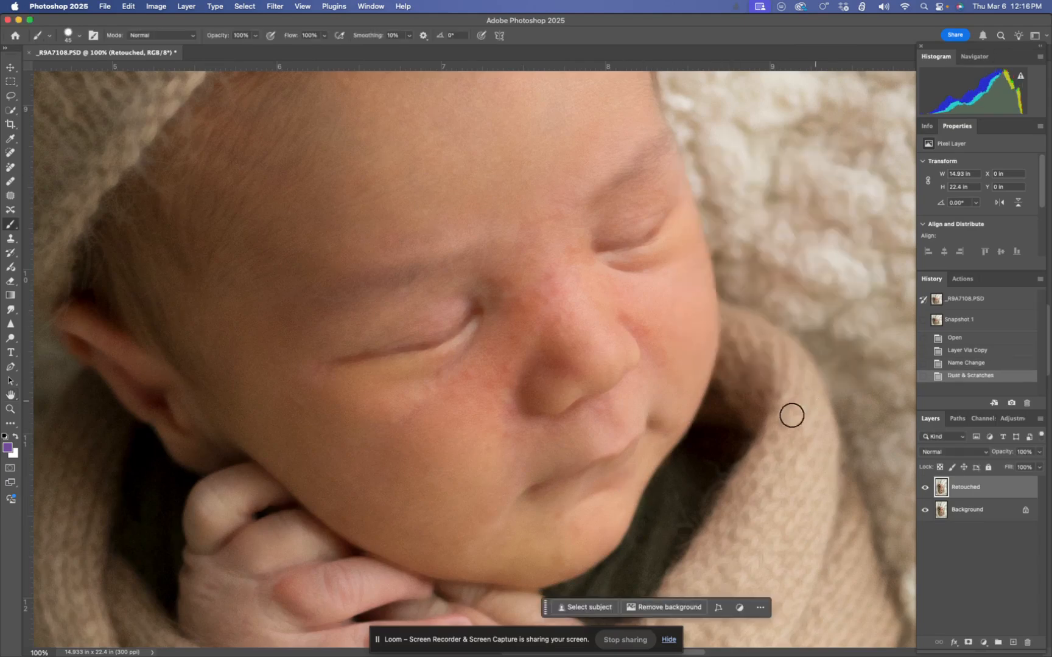
# Add 1% Gaussian, monochromatic noise to the Retouched layer
pyautogui.click(272, 5)
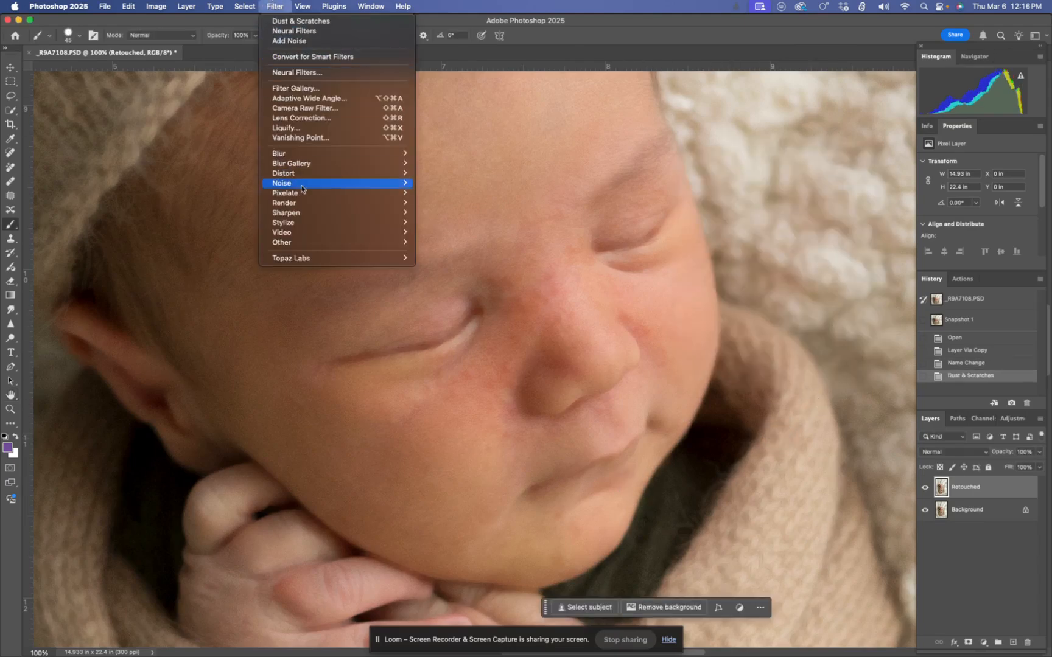
pyautogui.moveTo(302, 186)
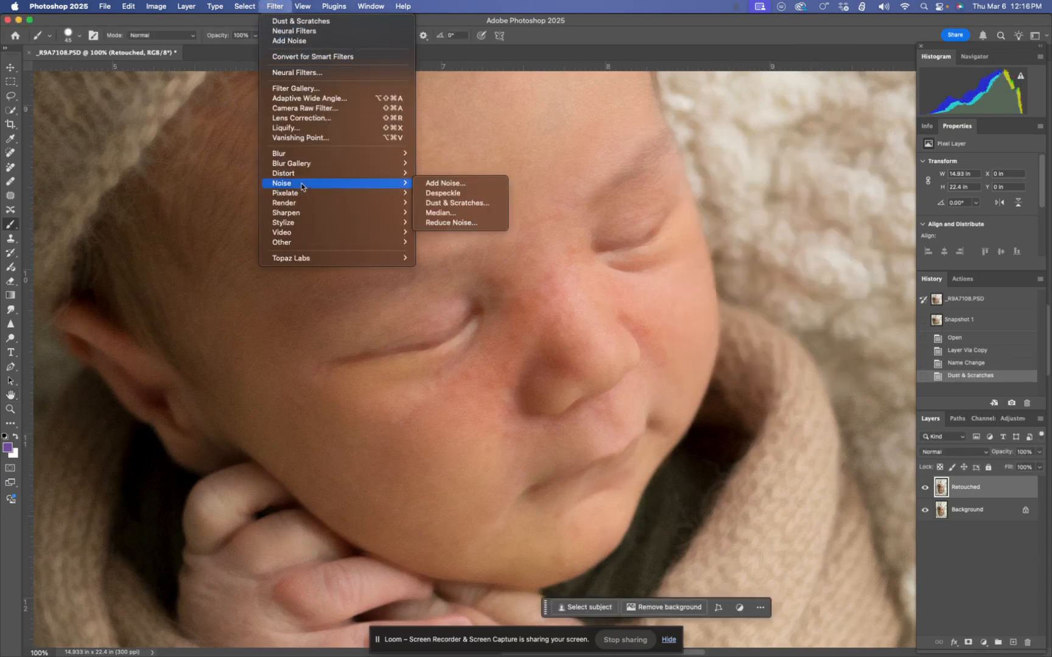
pyautogui.click(445, 184)
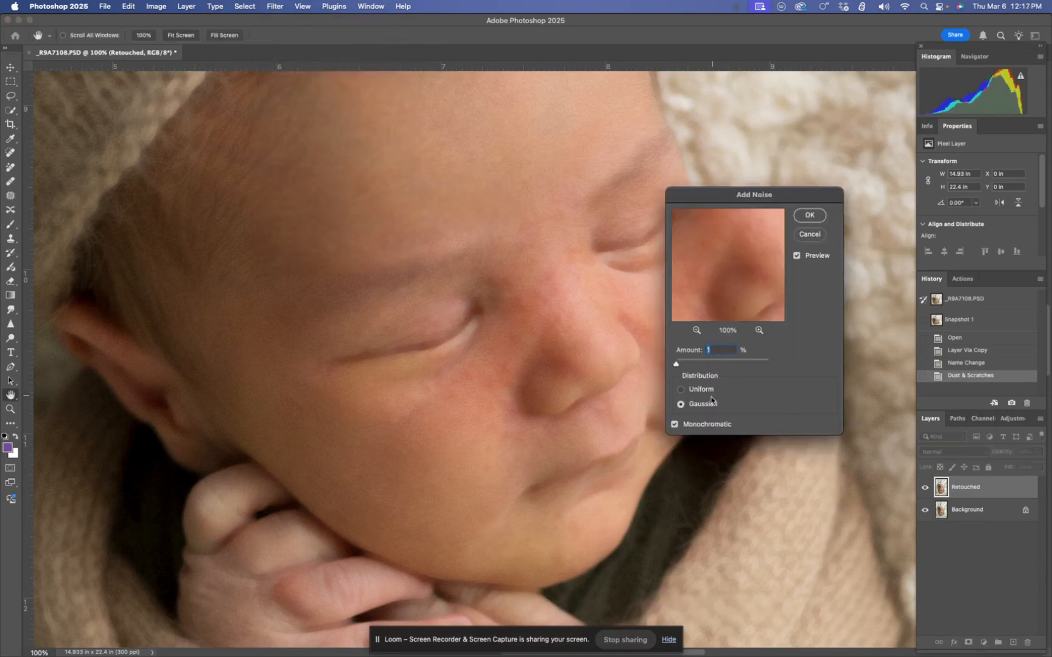
pyautogui.click(809, 216)
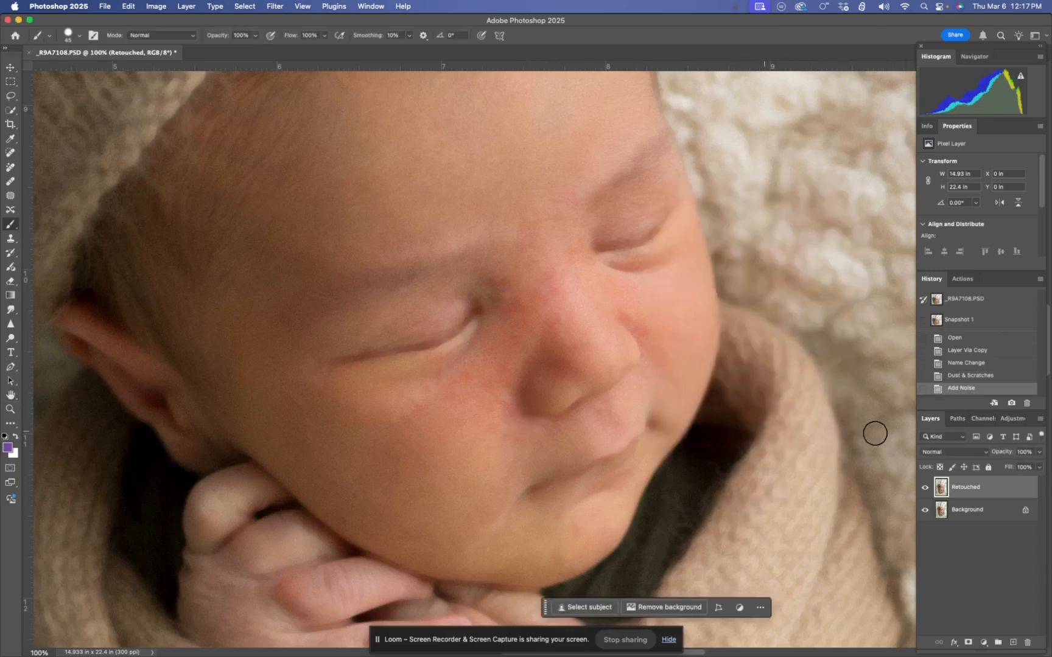
# Set the Add Noise state as the History Brush source, step back to the Name Change state and activate the History Brush
pyautogui.click(922, 389)
pyautogui.click(984, 365)
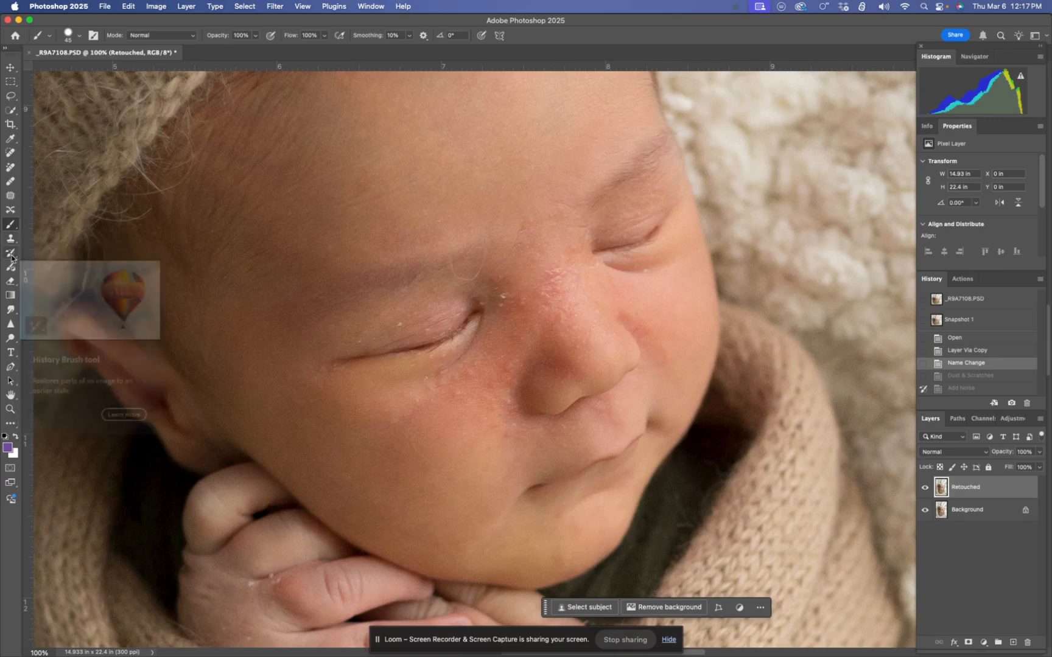
pyautogui.click(11, 254)
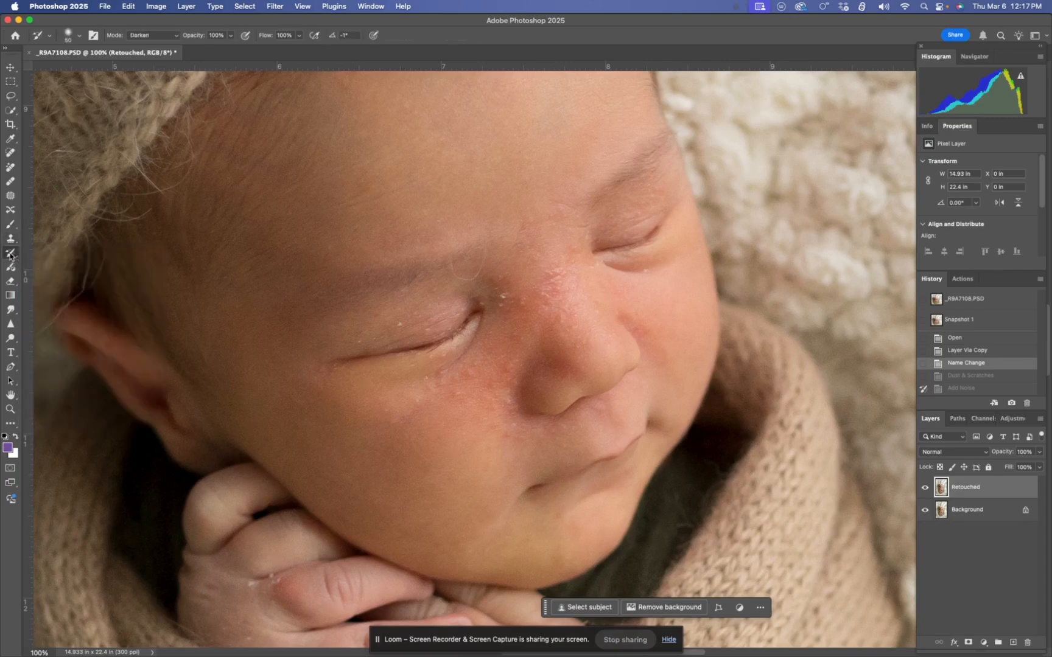
# Paint over the flaky skin on the nose, eyelids, brows and cheek with the History Brush in Darken mode
pyautogui.moveTo(516, 301)
pyautogui.mouseDown()
pyautogui.moveTo(509, 293)
pyautogui.moveTo(504, 308)
pyautogui.moveTo(572, 254)
pyautogui.mouseUp()
pyautogui.moveTo(643, 268); pyautogui.dragTo(633, 272)
pyautogui.moveTo(624, 218); pyautogui.dragTo(585, 227)
pyautogui.moveTo(450, 265)
pyautogui.mouseDown()
pyautogui.moveTo(475, 276)
pyautogui.moveTo(486, 247)
pyautogui.moveTo(484, 265)
pyautogui.moveTo(452, 269)
pyautogui.moveTo(461, 279)
pyautogui.moveTo(478, 255)
pyautogui.mouseUp()
pyautogui.moveTo(402, 321)
pyautogui.mouseDown()
pyautogui.moveTo(357, 336)
pyautogui.moveTo(373, 337)
pyautogui.moveTo(370, 325)
pyautogui.mouseUp()
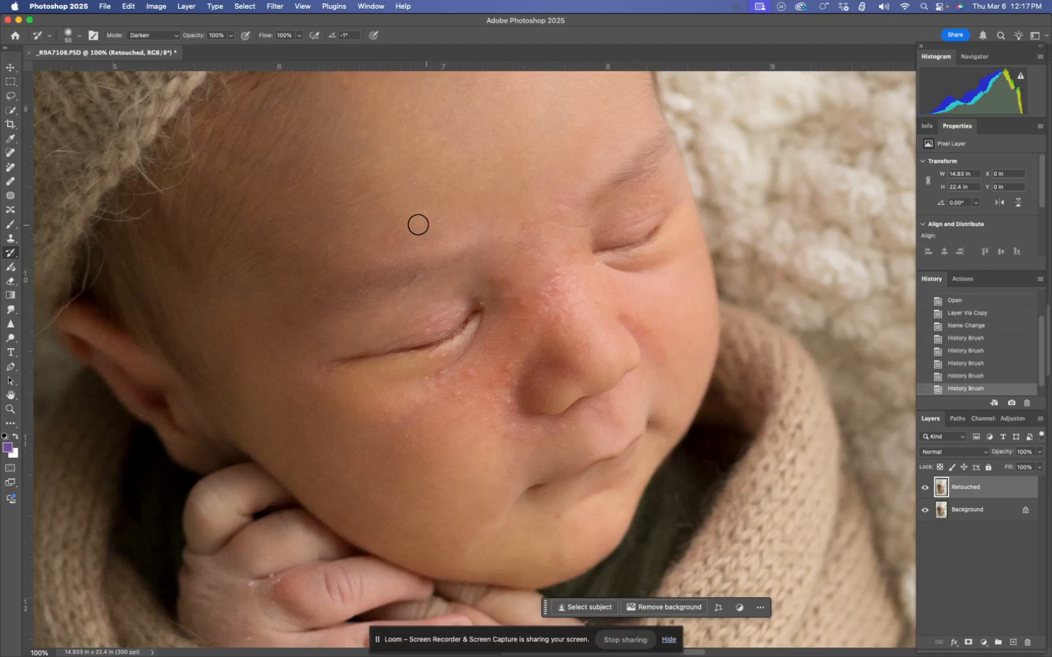
pyautogui.moveTo(486, 228); pyautogui.dragTo(516, 225)
pyautogui.moveTo(481, 304); pyautogui.dragTo(478, 261)
pyautogui.moveTo(440, 315)
pyautogui.mouseDown()
pyautogui.moveTo(421, 331)
pyautogui.moveTo(434, 374)
pyautogui.moveTo(426, 379)
pyautogui.mouseUp()
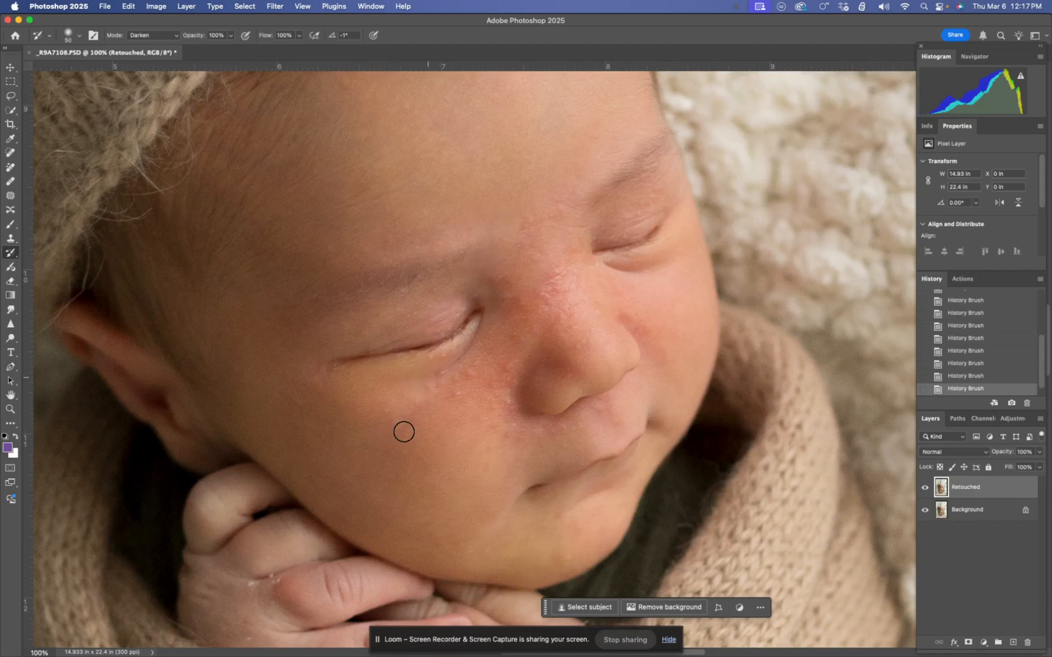
pyautogui.moveTo(527, 371)
pyautogui.mouseDown()
pyautogui.moveTo(508, 406)
pyautogui.moveTo(512, 439)
pyautogui.mouseUp()
# Switch the Remove tool to Generative AI off, reduce its brush to size 9 and remove the small marks on the fingers
pyautogui.moveTo(395, 485); pyautogui.dragTo(399, 221)
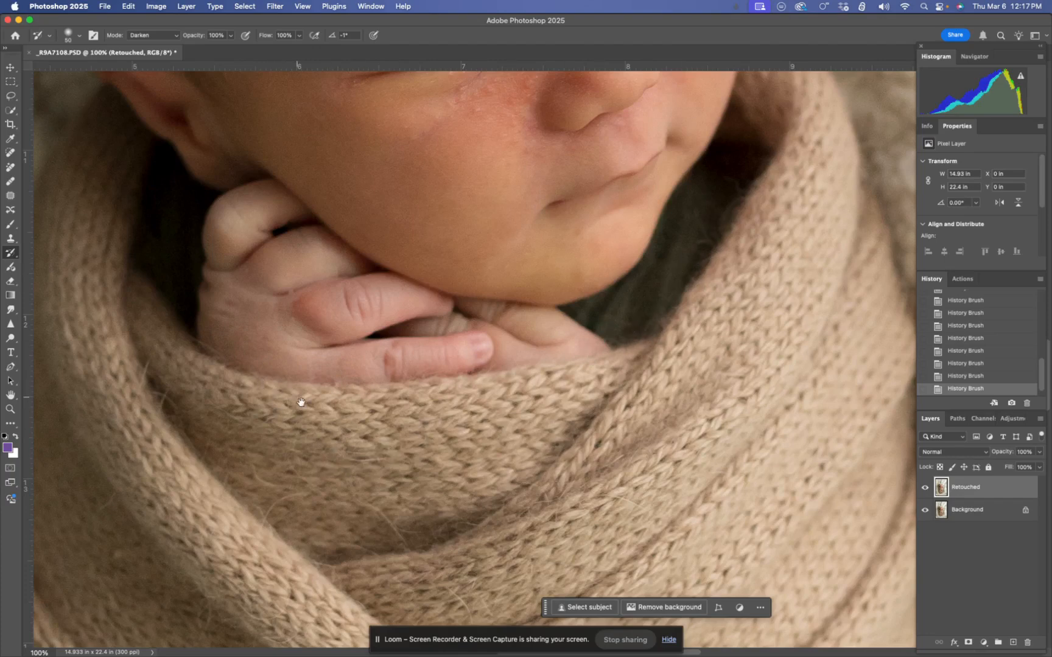
pyautogui.moveTo(299, 399); pyautogui.dragTo(434, 464)
pyautogui.press('super+plus')
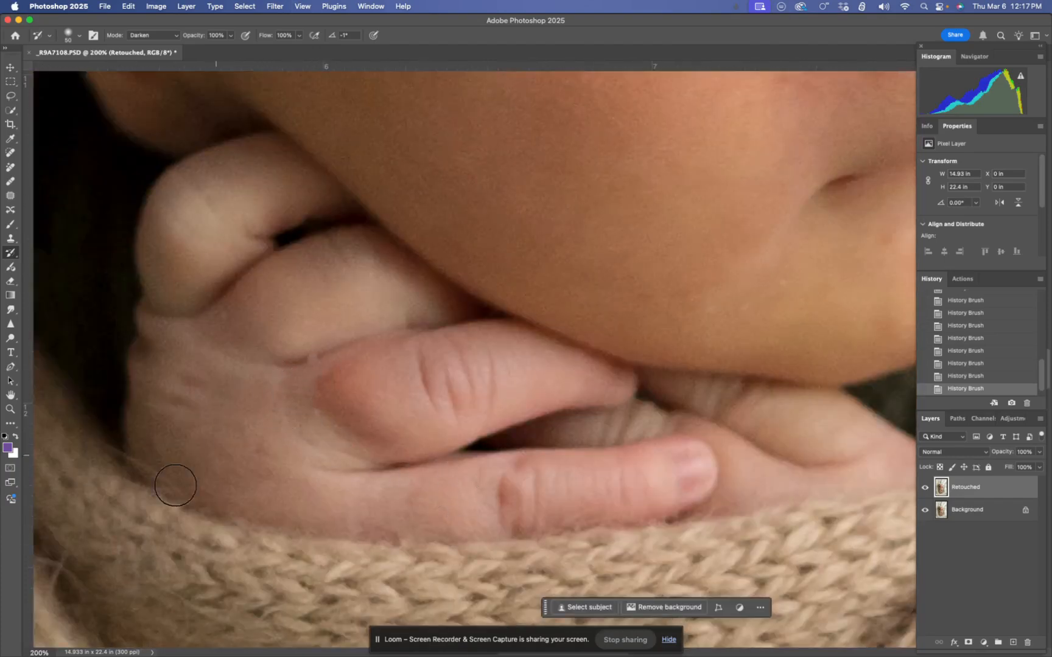
pyautogui.press('j')
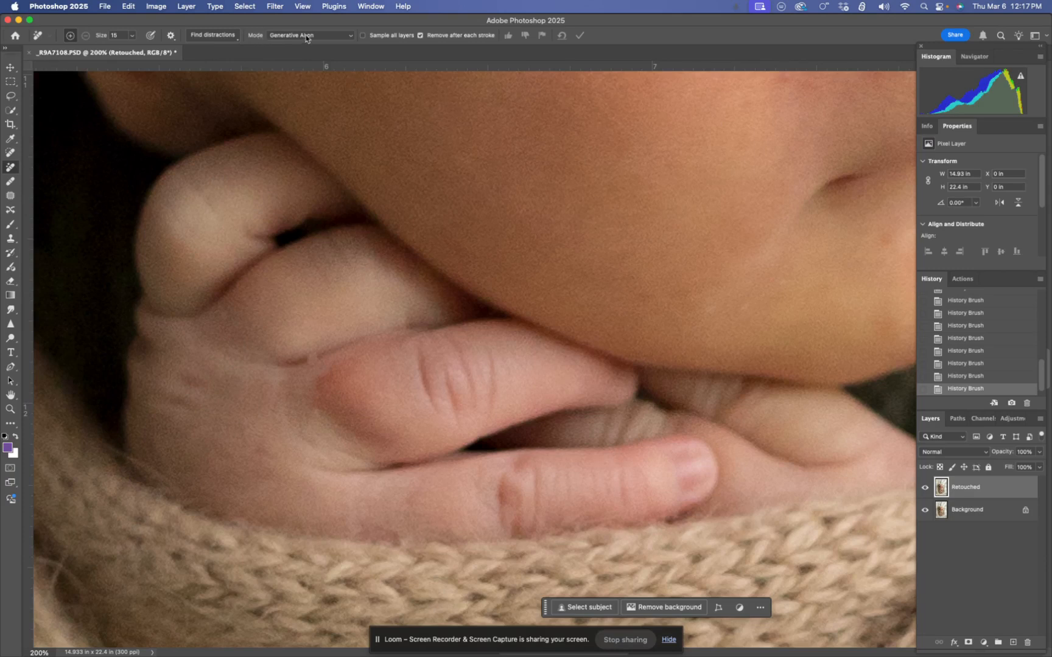
pyautogui.click(328, 38)
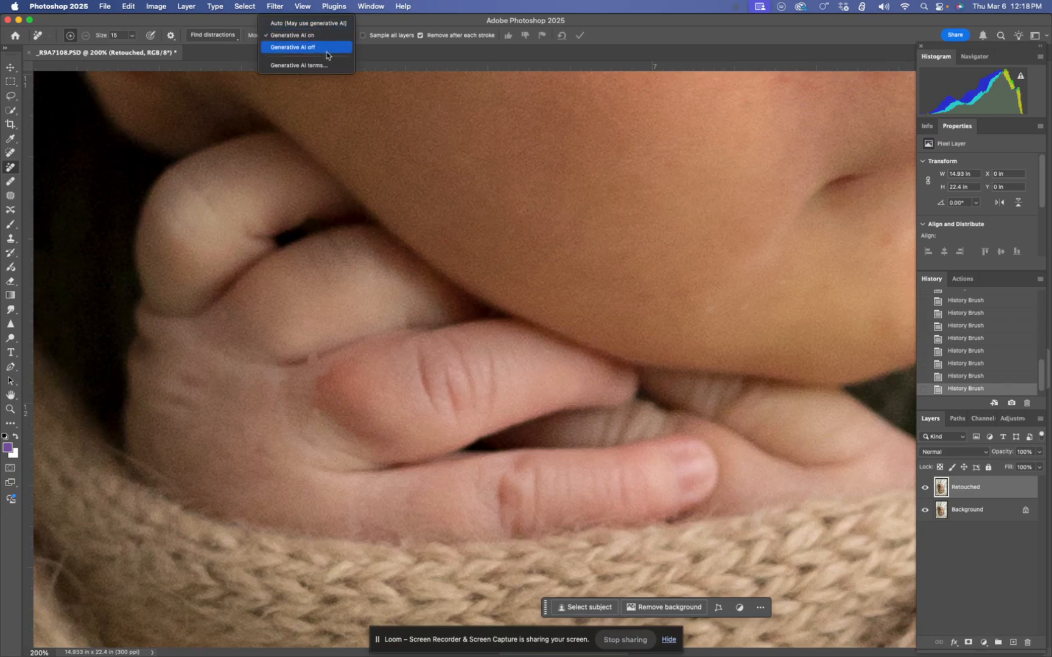
pyautogui.click(325, 49)
pyautogui.press('[')
pyautogui.moveTo(309, 361); pyautogui.dragTo(312, 359)
pyautogui.moveTo(376, 536)
pyautogui.mouseDown()
pyautogui.moveTo(397, 533)
pyautogui.moveTo(342, 523)
pyautogui.mouseUp()
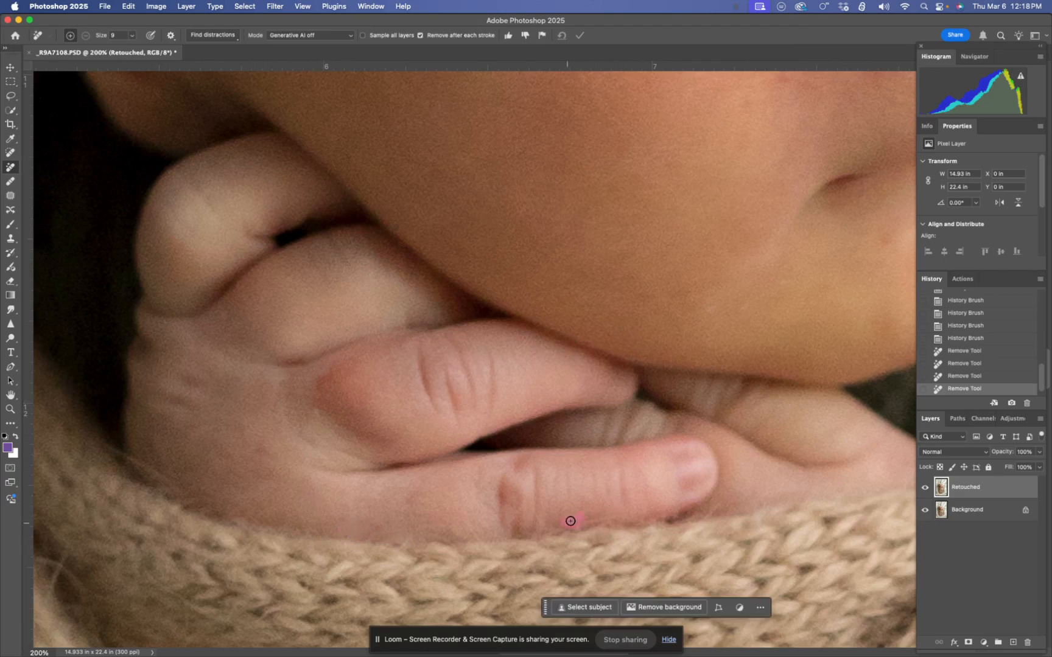
# Remove the blotches beside the nose, on the nose bridge, under the eye and on the cheek, using Remove tool size 20
pyautogui.moveTo(725, 326)
pyautogui.mouseDown()
pyautogui.moveTo(585, 357)
pyautogui.moveTo(489, 531)
pyautogui.mouseUp()
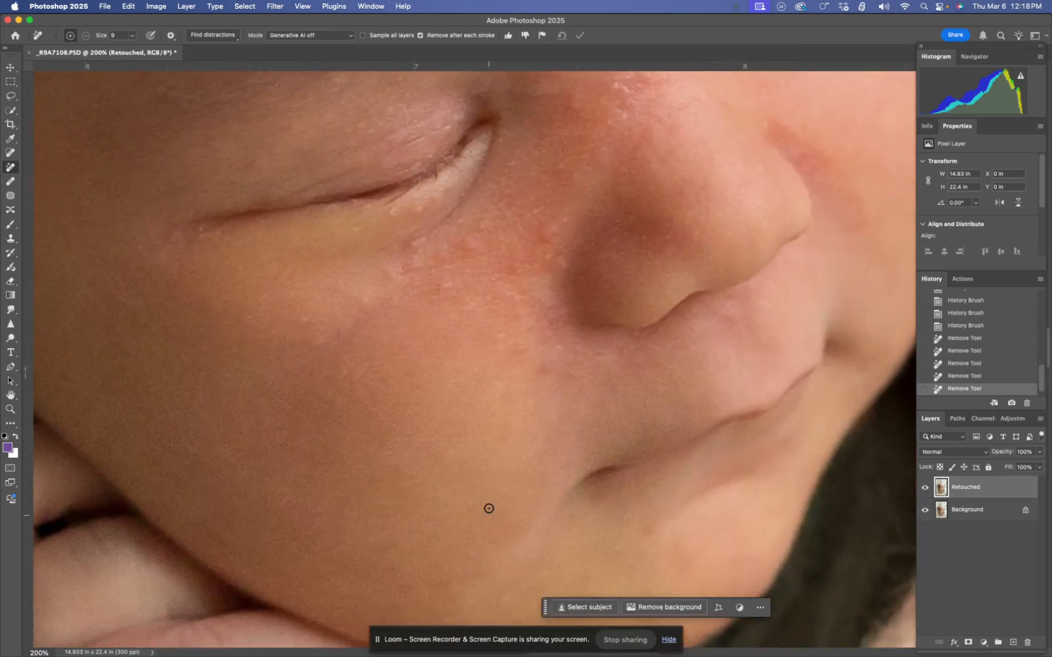
pyautogui.press('super+minus')
pyautogui.moveTo(547, 382); pyautogui.dragTo(496, 449)
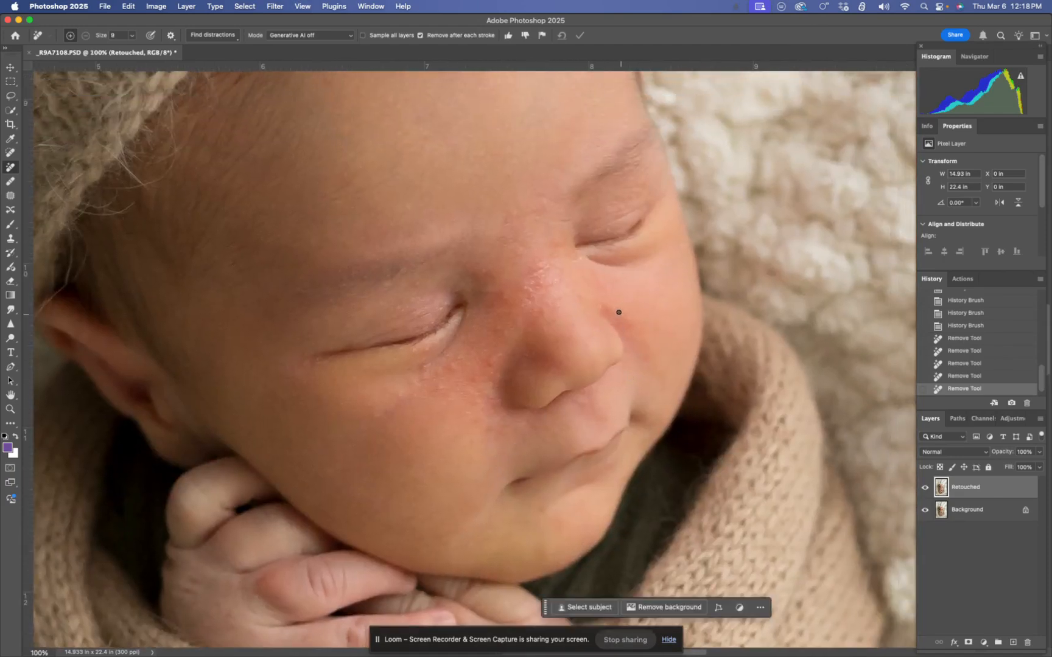
pyautogui.moveTo(603, 306); pyautogui.dragTo(622, 312)
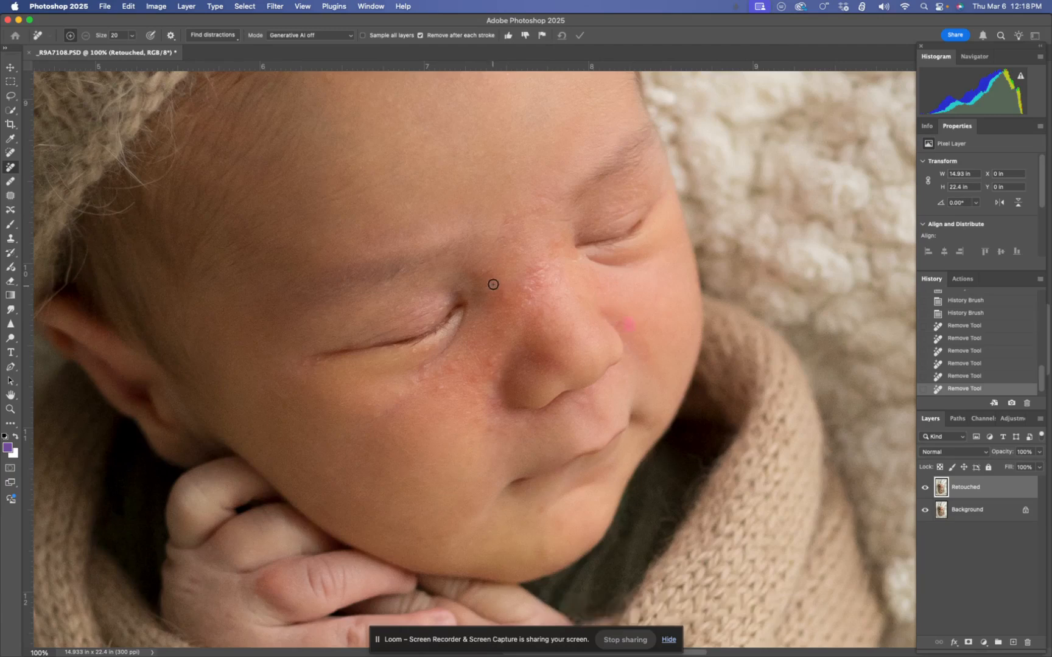
pyautogui.moveTo(526, 289)
pyautogui.mouseDown()
pyautogui.moveTo(540, 263)
pyautogui.moveTo(559, 263)
pyautogui.moveTo(563, 272)
pyautogui.moveTo(537, 284)
pyautogui.mouseUp()
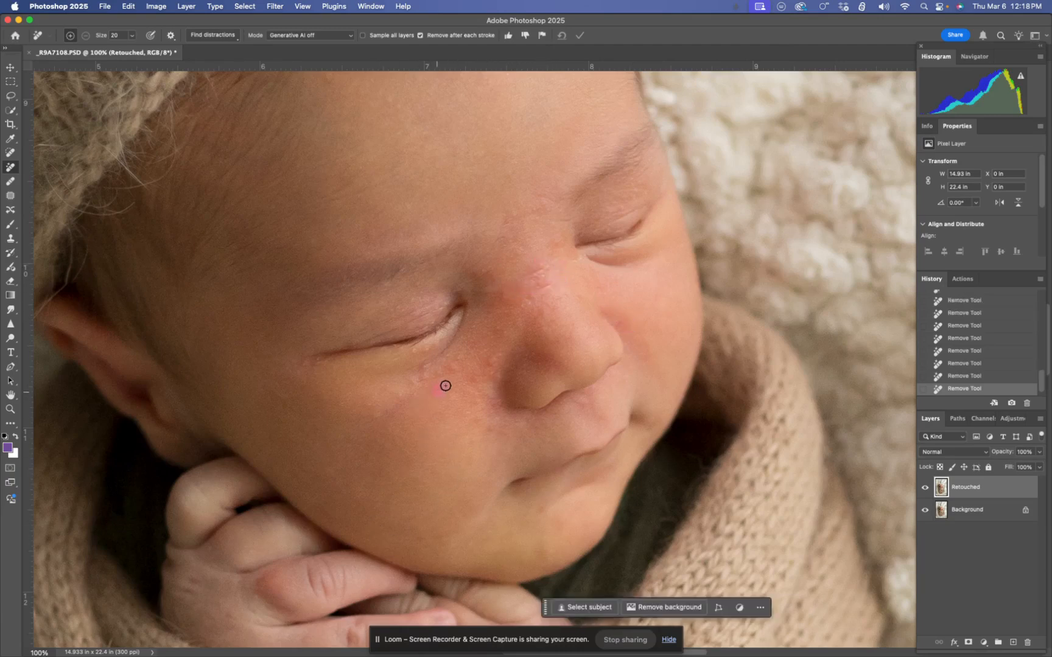
pyautogui.moveTo(430, 351); pyautogui.dragTo(413, 353)
pyautogui.moveTo(481, 399)
pyautogui.mouseDown()
pyautogui.moveTo(467, 418)
pyautogui.moveTo(502, 432)
pyautogui.moveTo(473, 389)
pyautogui.moveTo(422, 367)
pyautogui.mouseUp()
pyautogui.moveTo(374, 418); pyautogui.dragTo(379, 410)
pyautogui.click(270, 399)
# Clean up the remaining spots between the brows, on the nose bridge, around the nostril and near the far eye with the Remove tool
pyautogui.moveTo(504, 227); pyautogui.dragTo(518, 218)
pyautogui.moveTo(533, 300); pyautogui.dragTo(521, 304)
pyautogui.click(501, 300)
pyautogui.click(512, 411)
pyautogui.click(495, 377)
pyautogui.click(453, 366)
pyautogui.moveTo(496, 409); pyautogui.dragTo(489, 409)
pyautogui.click(633, 196)
pyautogui.click(643, 188)
# Add a Hue/Saturation adjustment layer, target the Reds, and float its properties in an enlarged panel over the canvas
pyautogui.click(985, 644)
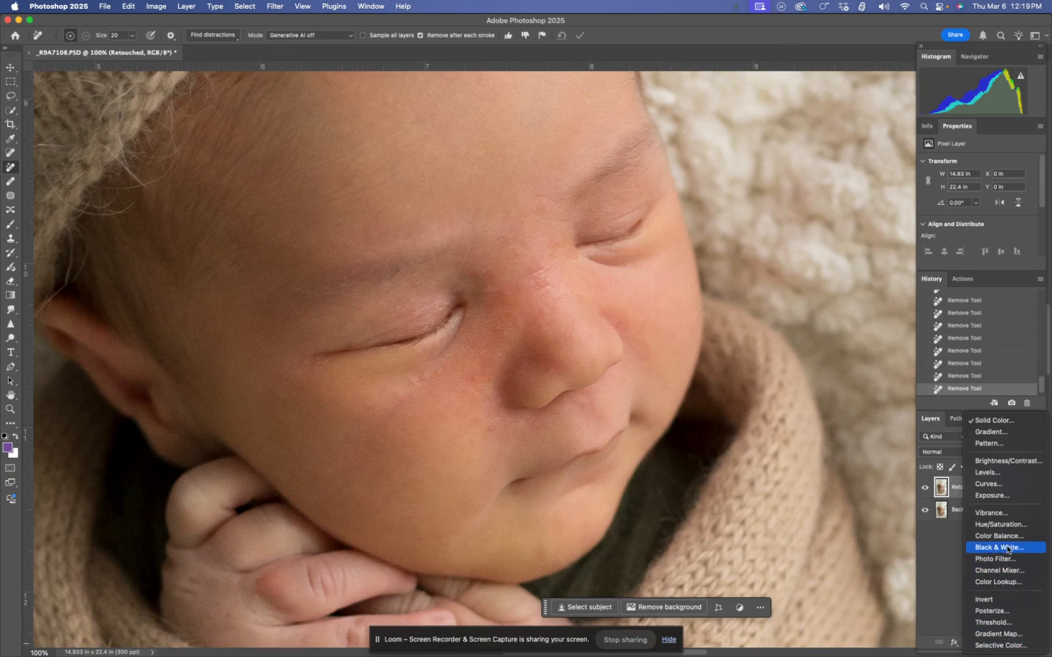
pyautogui.click(1005, 527)
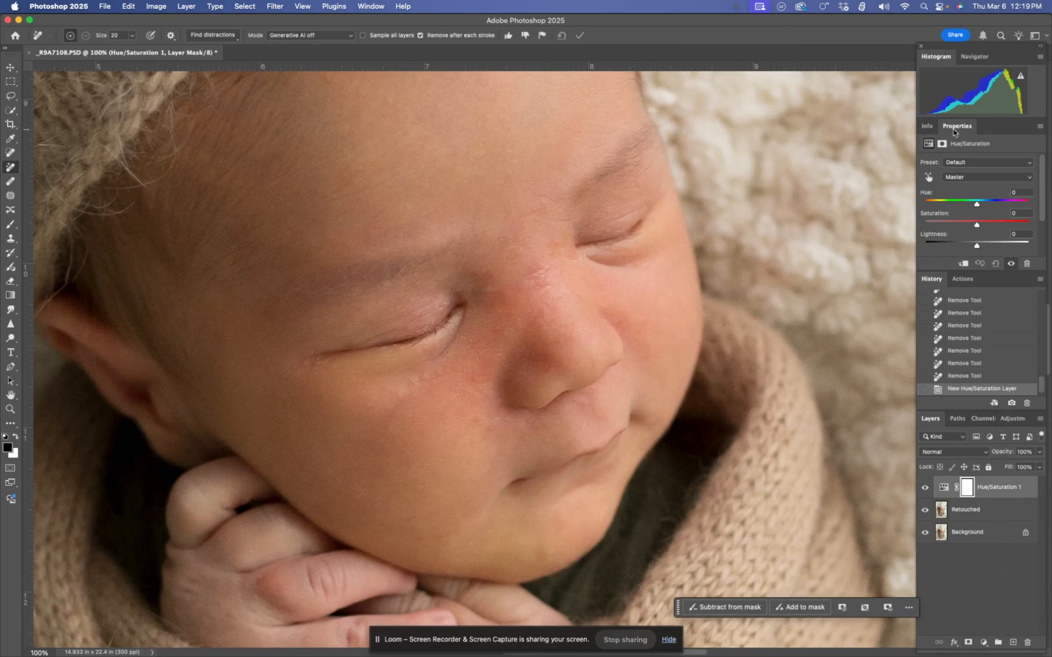
pyautogui.click(972, 176)
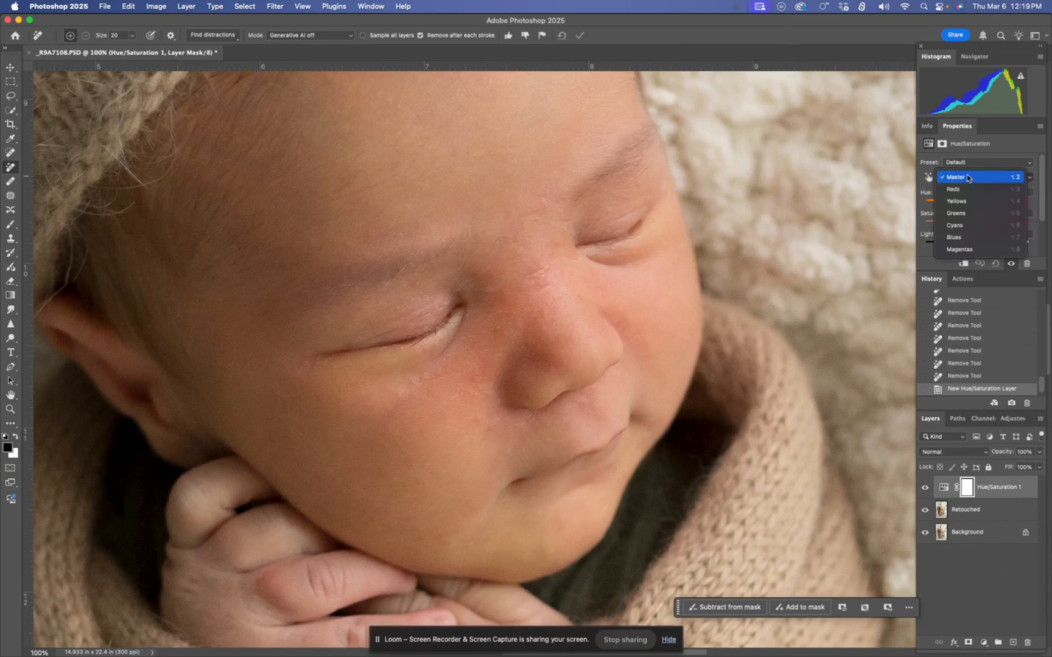
pyautogui.click(974, 187)
pyautogui.moveTo(969, 130); pyautogui.dragTo(753, 98)
pyautogui.moveTo(846, 245); pyautogui.dragTo(876, 452)
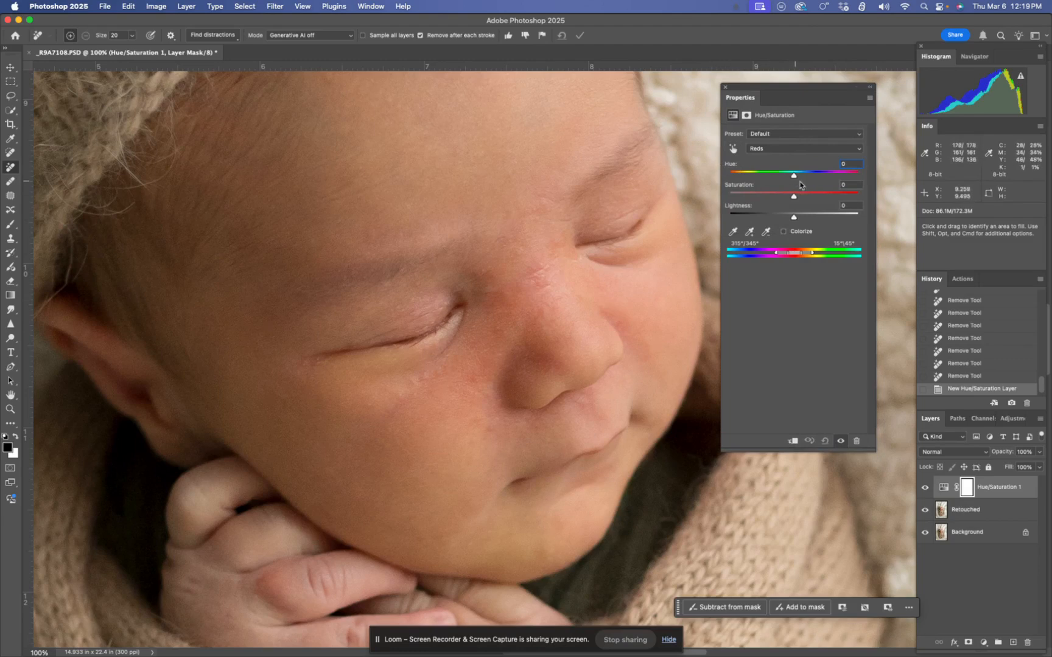
# Shift the Reds hue to +180 and add the reddish skin on the nose to the sampled colour range
pyautogui.moveTo(794, 177); pyautogui.dragTo(907, 177)
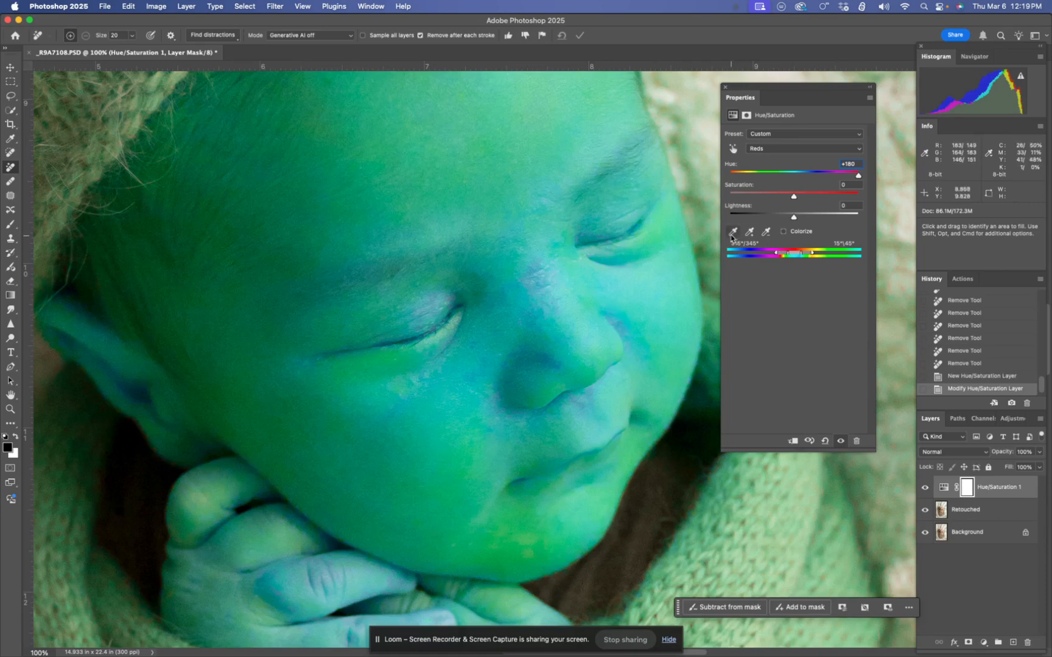
pyautogui.click(749, 233)
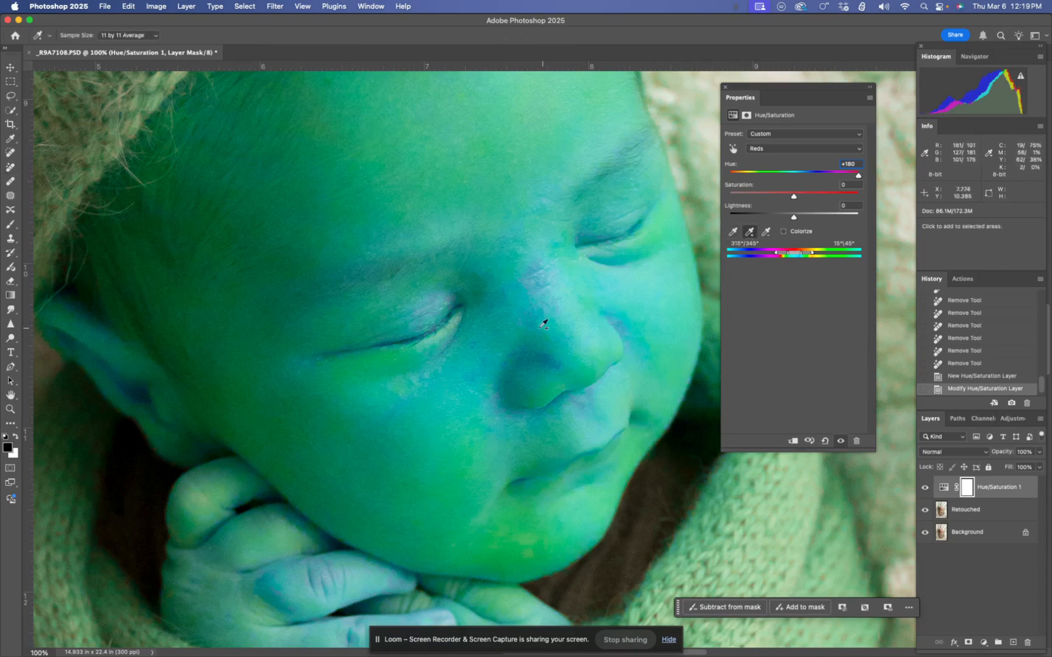
pyautogui.click(533, 316)
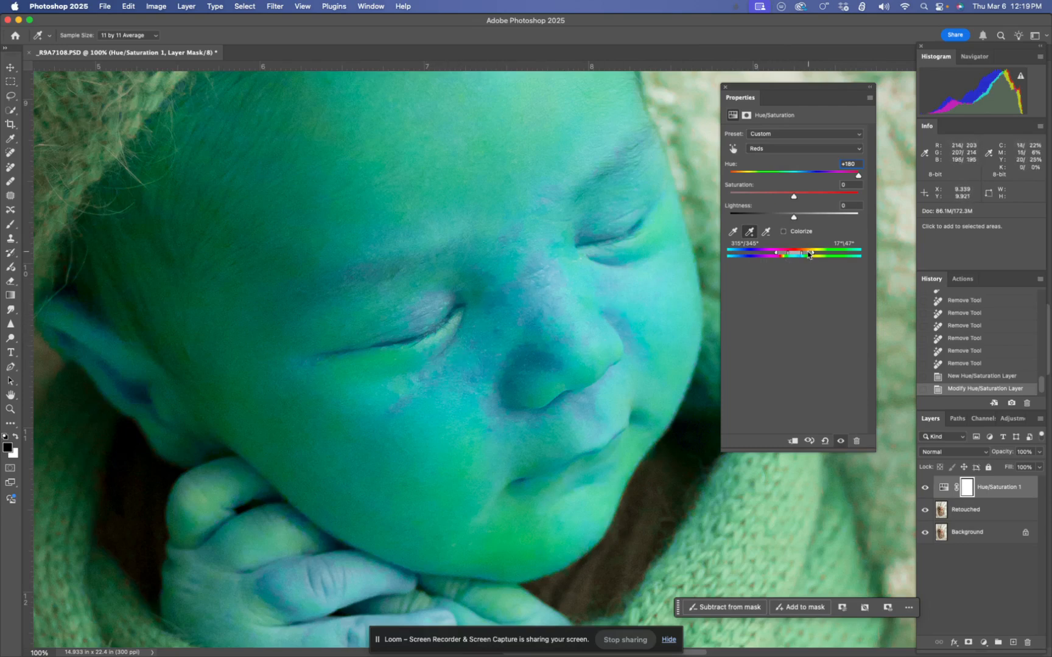
# Narrow the upper end of the Reds range to 358°/27° to isolate the red skin areas
pyautogui.moveTo(806, 256); pyautogui.dragTo(799, 256)
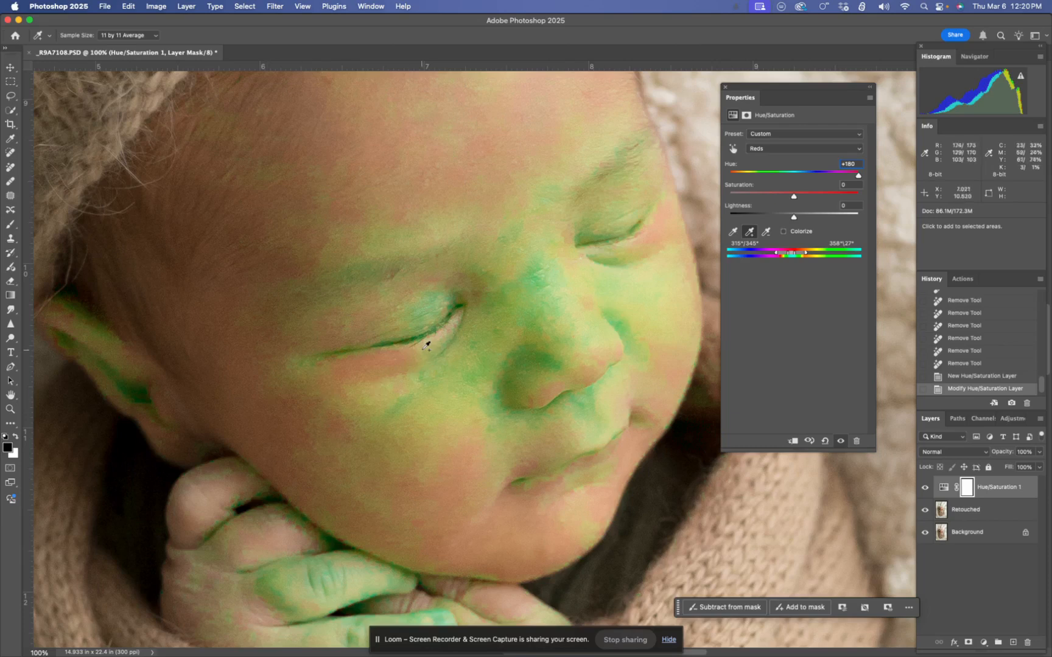
pyautogui.press('super+0')
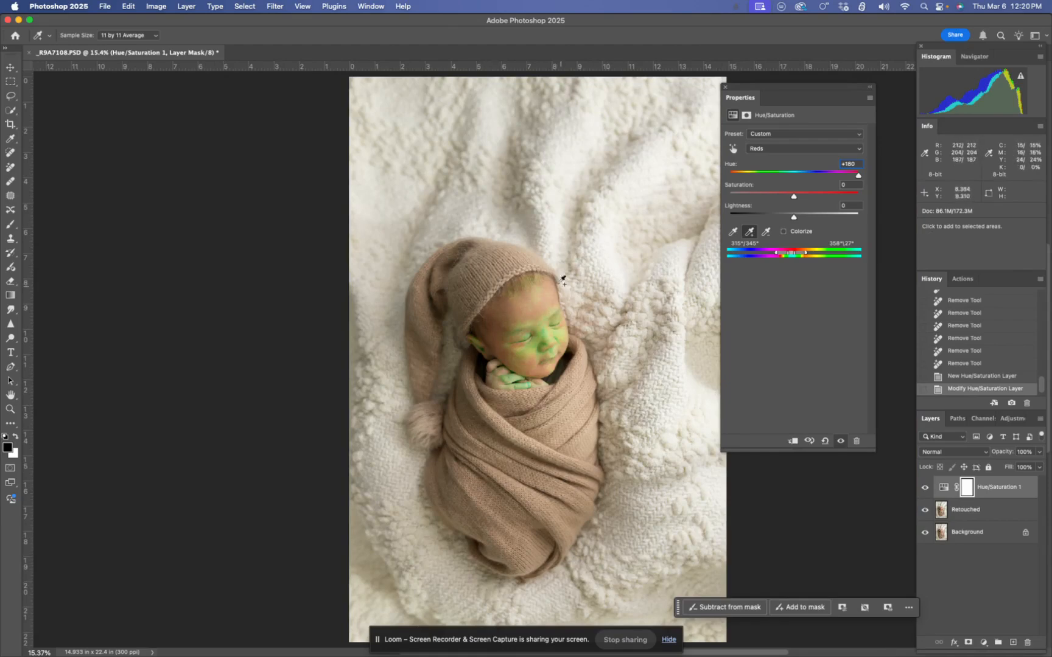
pyautogui.scroll(5, 588, 414)
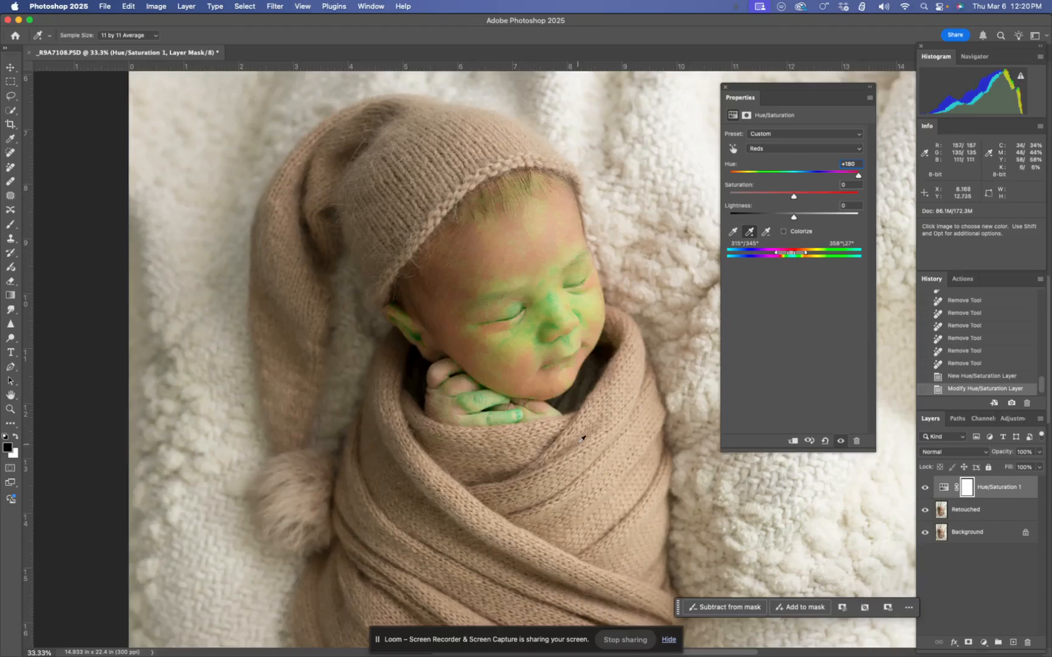
# Reset the Reds hue to 0, then raise it to +8 to reduce the skin redness
pyautogui.click(853, 165)
pyautogui.write('0')
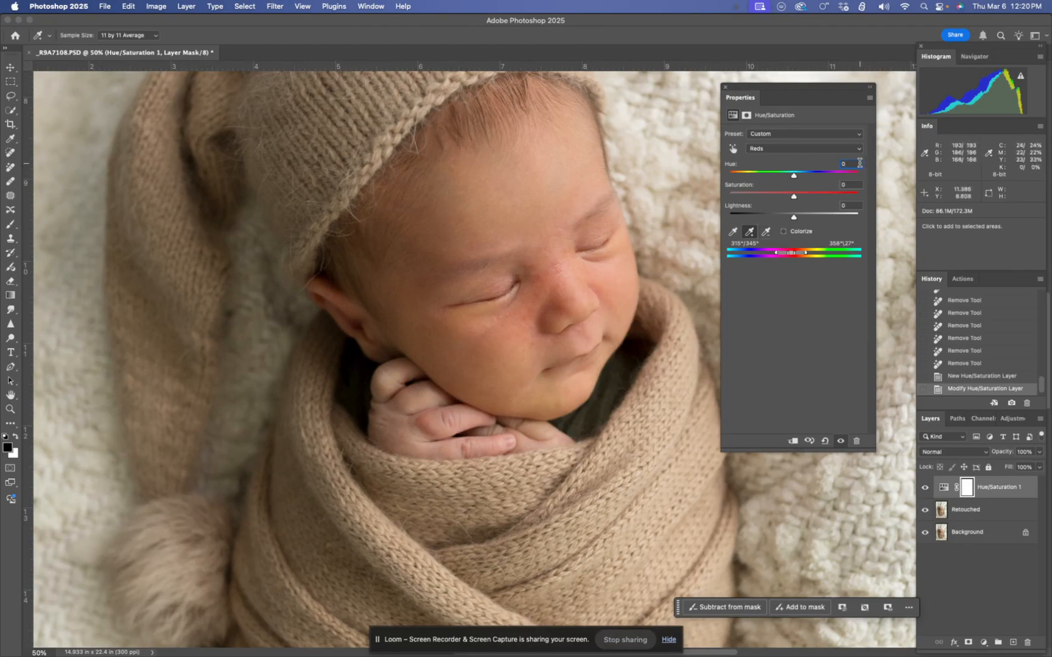
pyautogui.press('Up')
pyautogui.moveTo(794, 176)
pyautogui.mouseDown()
pyautogui.moveTo(778, 179)
pyautogui.moveTo(797, 179)
pyautogui.mouseUp()
pyautogui.press('super+equal')
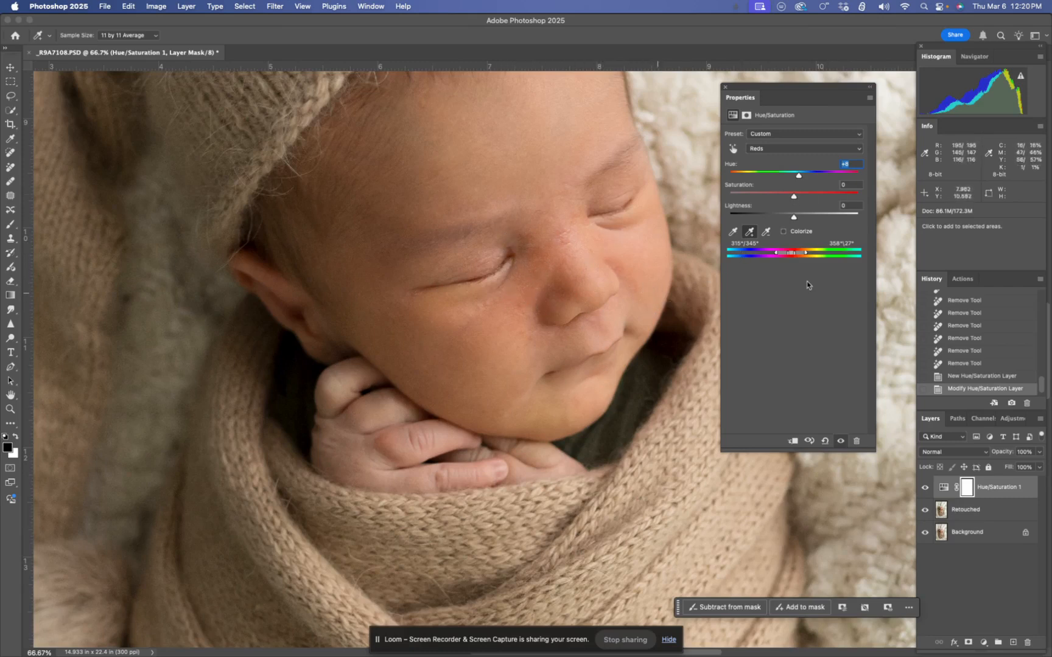
# Set the Reds lightness to +14 and saturation to +8, and compare the skin with and without the adjustment
pyautogui.moveTo(795, 220); pyautogui.dragTo(803, 220)
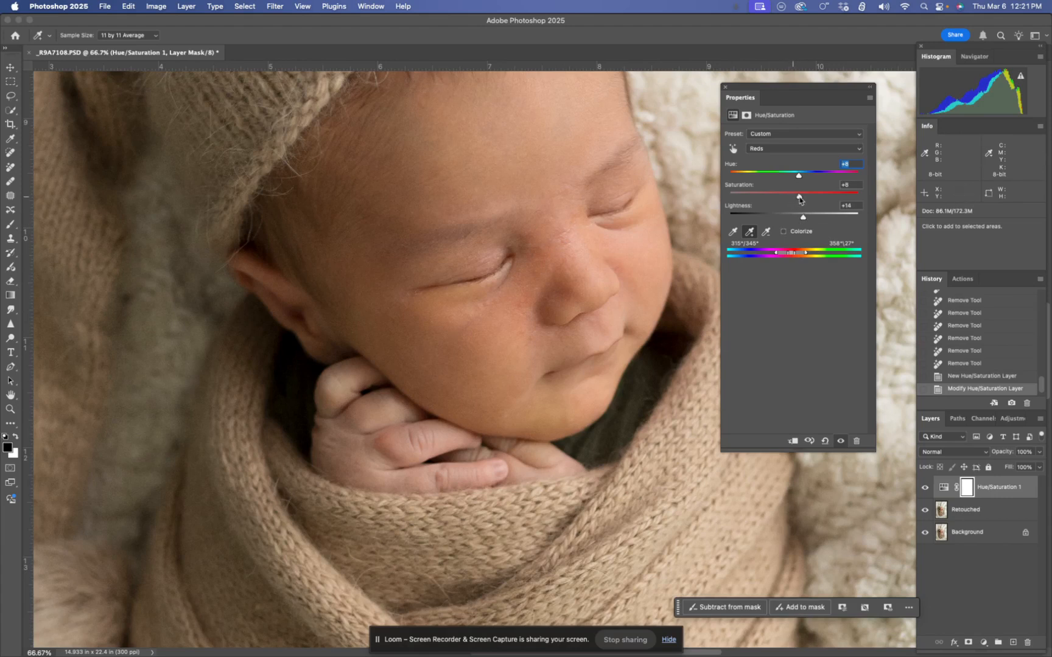
pyautogui.moveTo(798, 199); pyautogui.dragTo(797, 198)
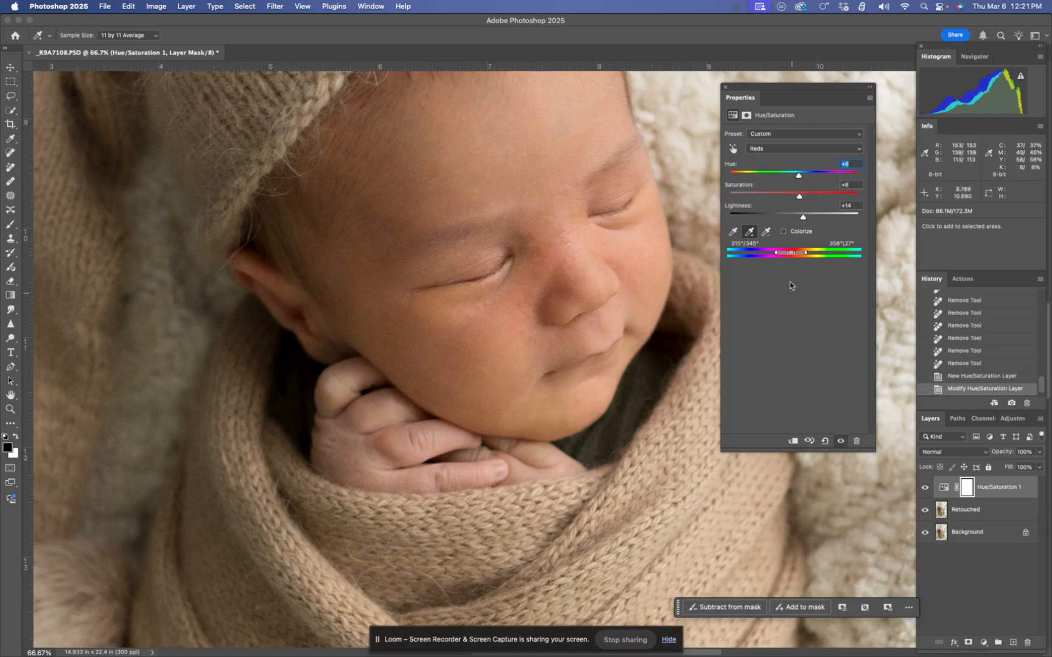
pyautogui.click(841, 442)
pyautogui.click(839, 442)
pyautogui.click(839, 442)
pyautogui.click(838, 442)
pyautogui.click(838, 442)
pyautogui.click(838, 442)
# Raise the Reds saturation to +25 and hue to +14, checking the skin with and without the adjustment
pyautogui.moveTo(798, 194); pyautogui.dragTo(810, 197)
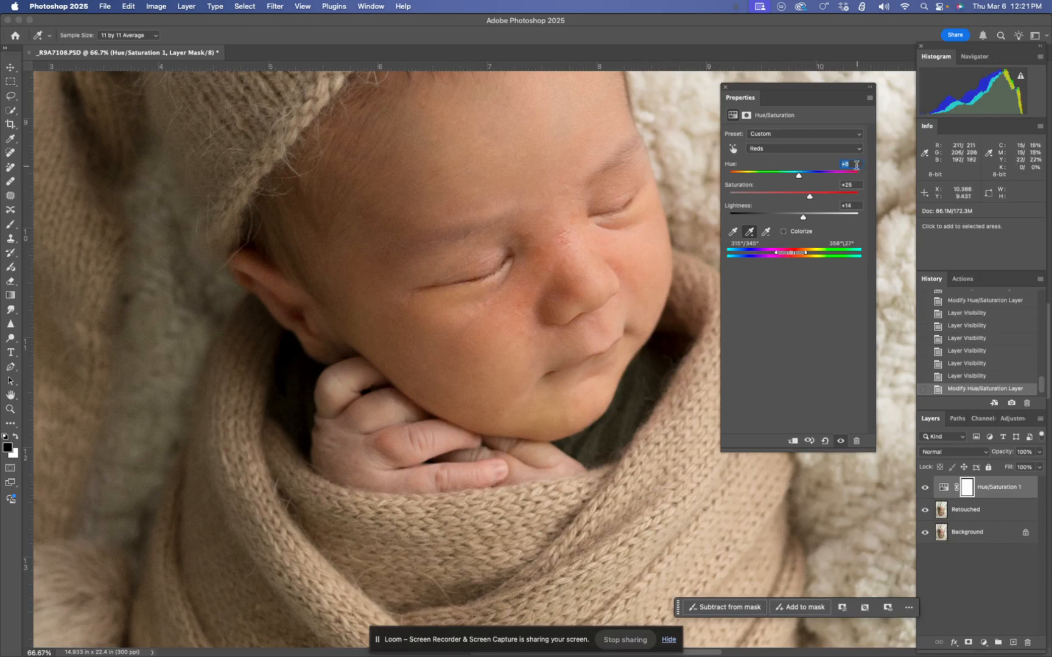
pyautogui.press('Up')
pyautogui.press('Up')
pyautogui.click(839, 445)
pyautogui.click(840, 444)
pyautogui.click(840, 444)
pyautogui.click(839, 445)
pyautogui.press('Up')
pyautogui.press('Up')
pyautogui.press('Up')
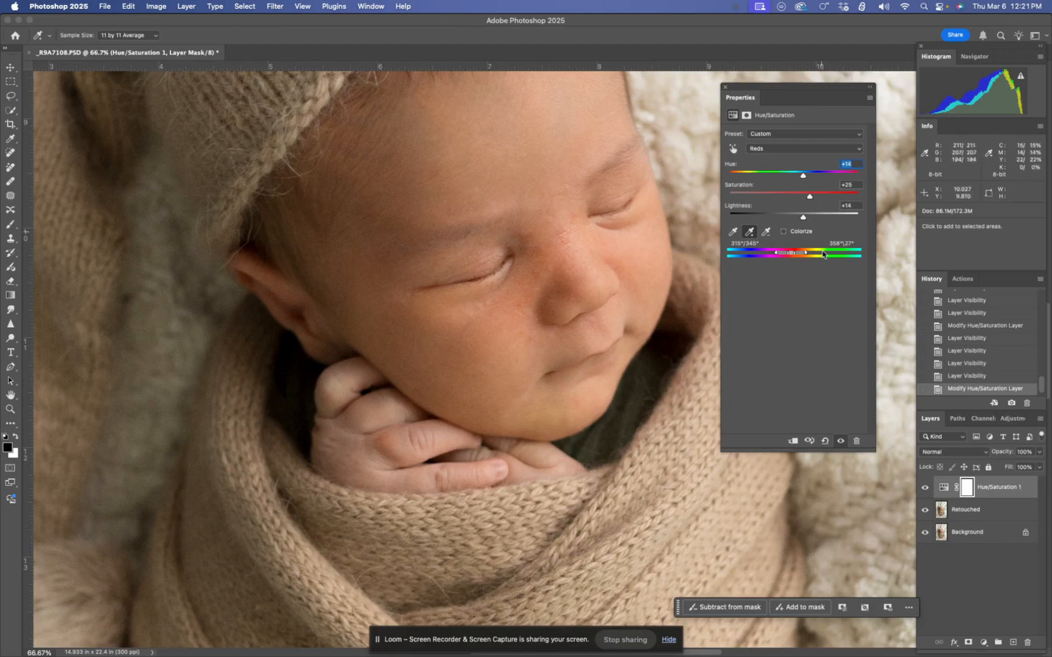
pyautogui.click(840, 441)
pyautogui.click(841, 441)
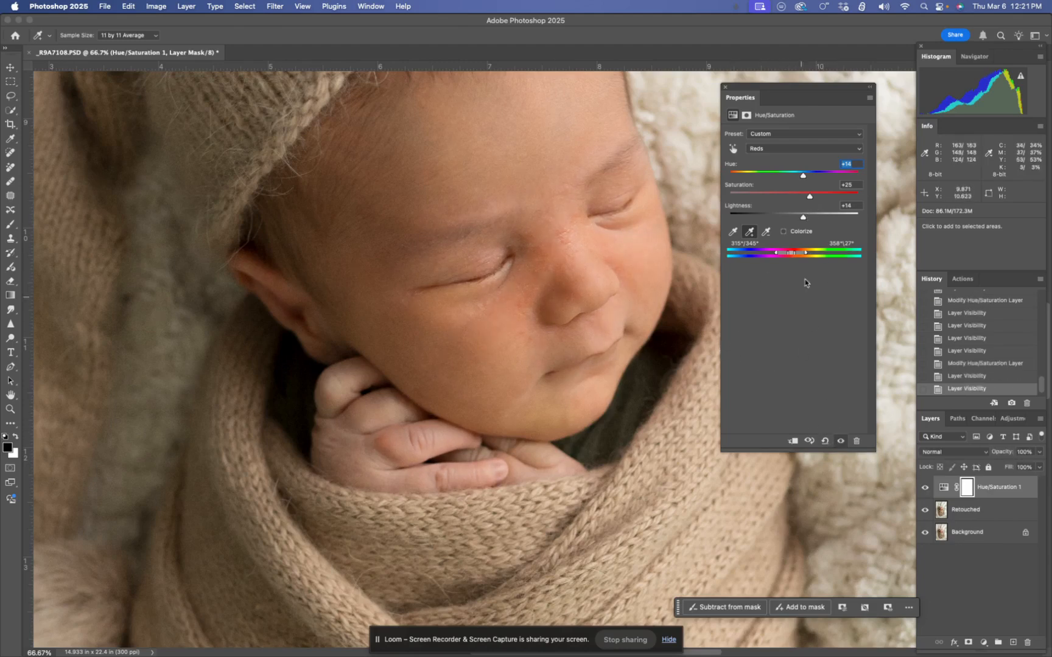
# Raise the Reds lightness to +17
pyautogui.click(855, 205)
pyautogui.press('Up')
pyautogui.press('Up')
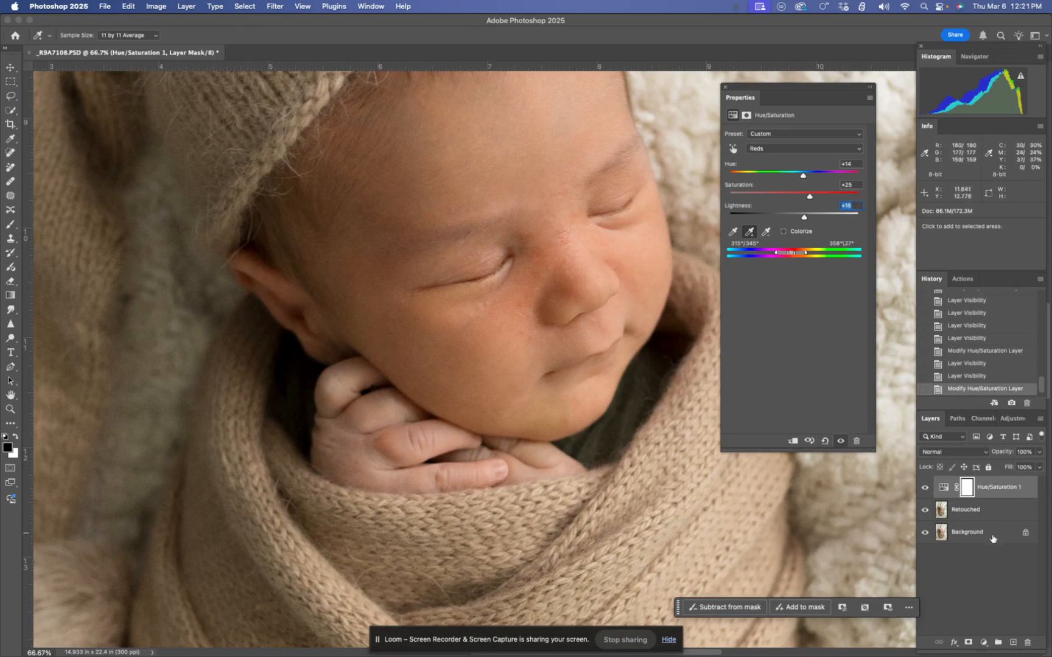
# Compare the skin colour with the Hue/Saturation 1 layer hidden and shown
pyautogui.click(924, 488)
pyautogui.click(924, 489)
pyautogui.click(924, 488)
pyautogui.click(924, 488)
pyautogui.click(924, 488)
pyautogui.click(924, 488)
pyautogui.click(924, 489)
pyautogui.click(924, 488)
pyautogui.click(924, 488)
pyautogui.click(924, 488)
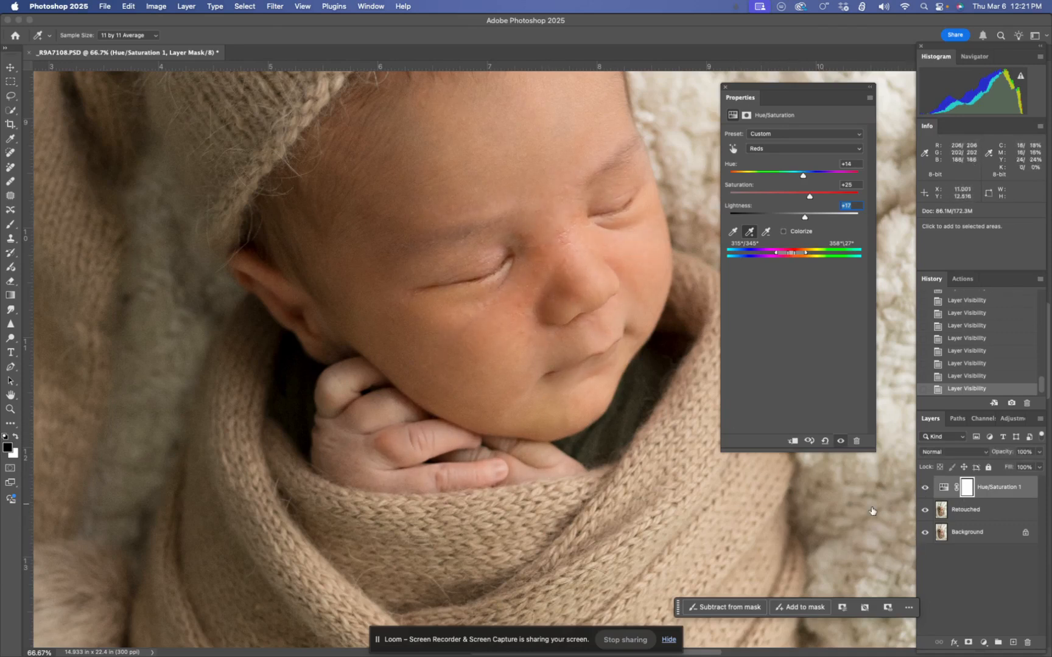
pyautogui.click(925, 489)
pyautogui.click(925, 490)
pyautogui.click(924, 488)
pyautogui.click(923, 488)
# Paint black on the Hue/Saturation 1 layer mask over the lips and beside the nose to exclude them from the colour correction
pyautogui.click(968, 489)
pyautogui.click(968, 488)
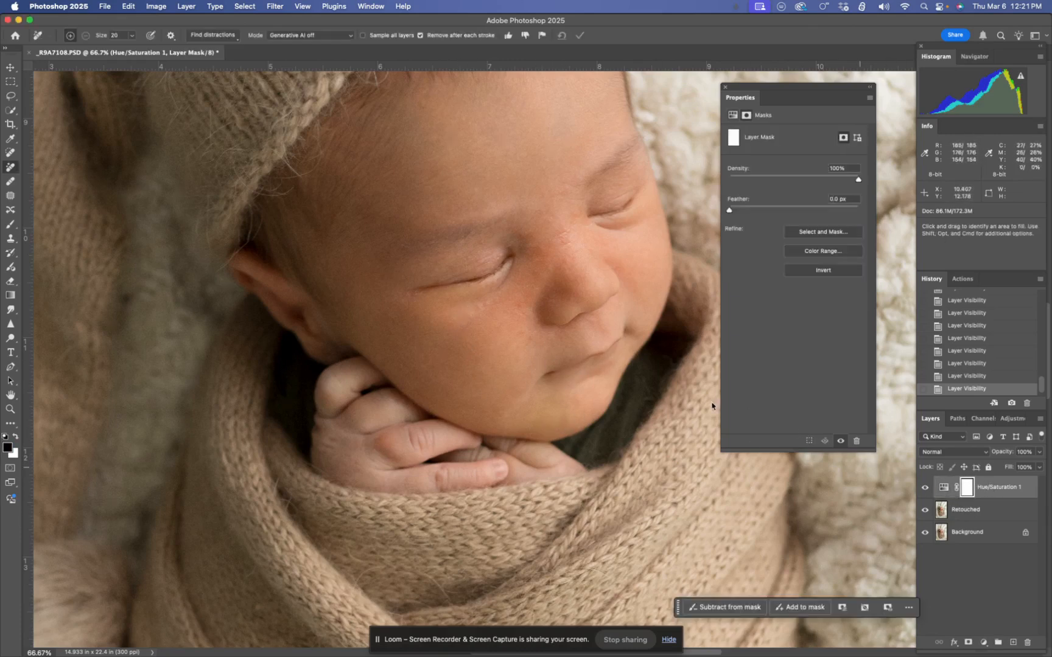
pyautogui.press('b')
pyautogui.moveTo(554, 379)
pyautogui.mouseDown()
pyautogui.moveTo(618, 341)
pyautogui.moveTo(545, 387)
pyautogui.moveTo(627, 338)
pyautogui.moveTo(549, 377)
pyautogui.moveTo(616, 341)
pyautogui.moveTo(567, 370)
pyautogui.moveTo(604, 354)
pyautogui.moveTo(585, 370)
pyautogui.moveTo(570, 370)
pyautogui.moveTo(617, 337)
pyautogui.moveTo(572, 381)
pyautogui.moveTo(588, 372)
pyautogui.moveTo(576, 371)
pyautogui.moveTo(572, 338)
pyautogui.moveTo(596, 356)
pyautogui.moveTo(554, 374)
pyautogui.moveTo(614, 339)
pyautogui.moveTo(593, 371)
pyautogui.moveTo(625, 329)
pyautogui.moveTo(540, 372)
pyautogui.moveTo(600, 355)
pyautogui.mouseUp()
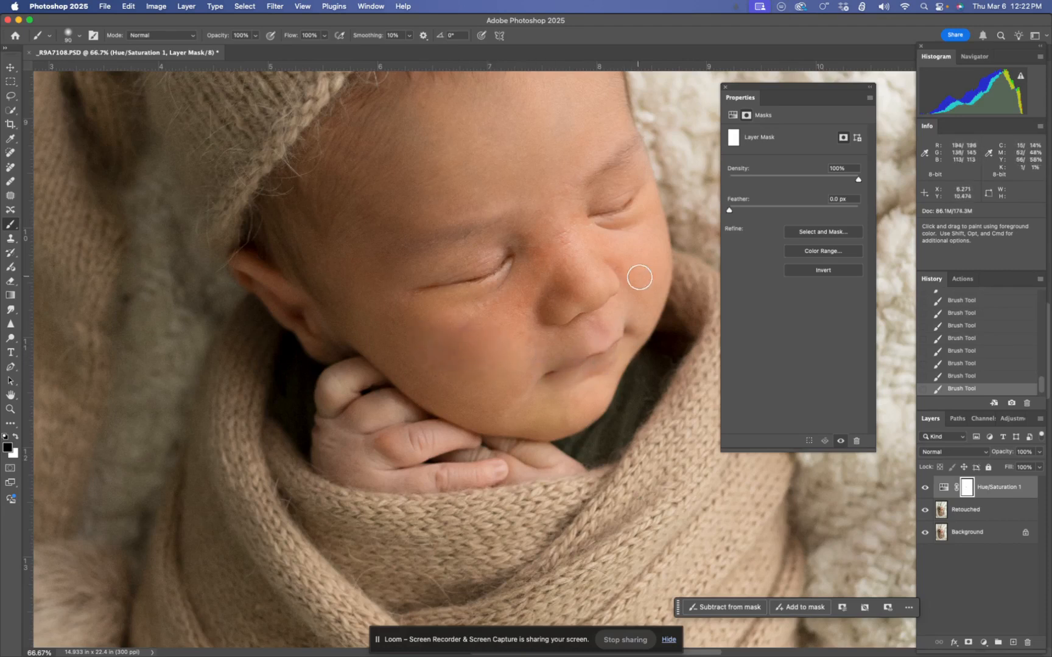
pyautogui.moveTo(644, 264)
pyautogui.mouseDown()
pyautogui.moveTo(655, 215)
pyautogui.moveTo(635, 268)
pyautogui.moveTo(644, 220)
pyautogui.moveTo(649, 265)
pyautogui.moveTo(657, 223)
pyautogui.moveTo(651, 261)
pyautogui.moveTo(649, 205)
pyautogui.moveTo(613, 274)
pyautogui.mouseUp()
pyautogui.press('x')
pyautogui.press('x')
# Compare the portrait with and without the colour correction, then the whole image against the original Background layer
pyautogui.click(924, 487)
pyautogui.click(925, 487)
pyautogui.click(924, 488)
pyautogui.click(924, 488)
pyautogui.click(925, 487)
pyautogui.click(925, 488)
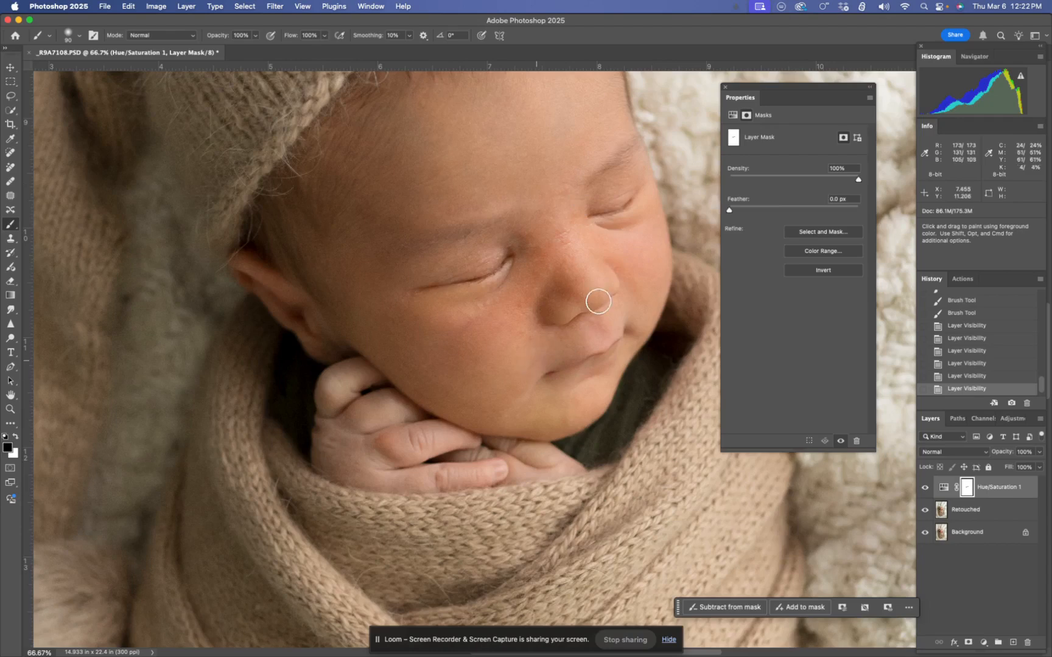
pyautogui.press('super+0')
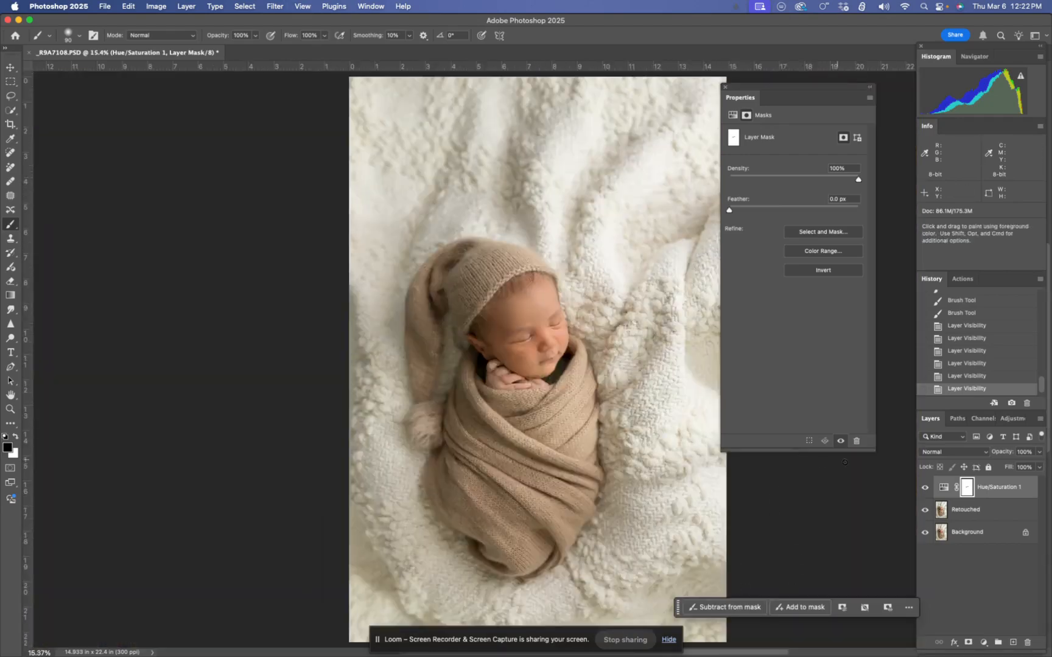
pyautogui.keyDown('alt'); pyautogui.click(925, 535); pyautogui.keyUp('alt')
pyautogui.keyDown('alt'); pyautogui.click(925, 535); pyautogui.keyUp('alt')
pyautogui.keyDown('alt'); pyautogui.click(925, 535); pyautogui.keyUp('alt')
pyautogui.keyDown('alt'); pyautogui.click(925, 535); pyautogui.keyUp('alt')
# Open the Neural Filters for the Retouched layer and enable Skin Smoothing
pyautogui.scroll(5, 533, 535)
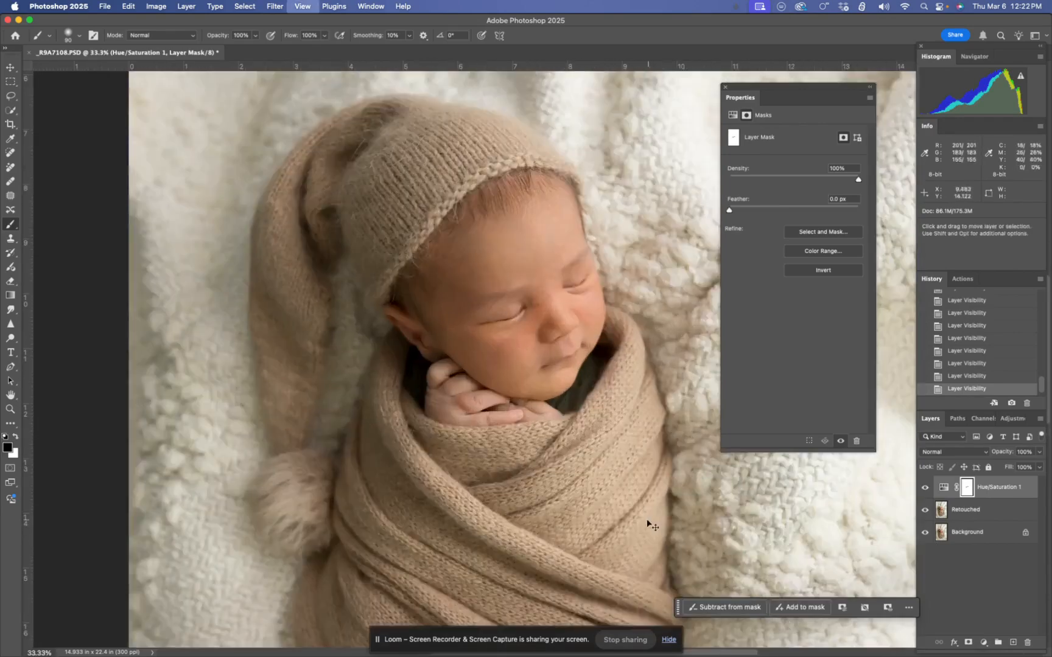
pyautogui.click(968, 510)
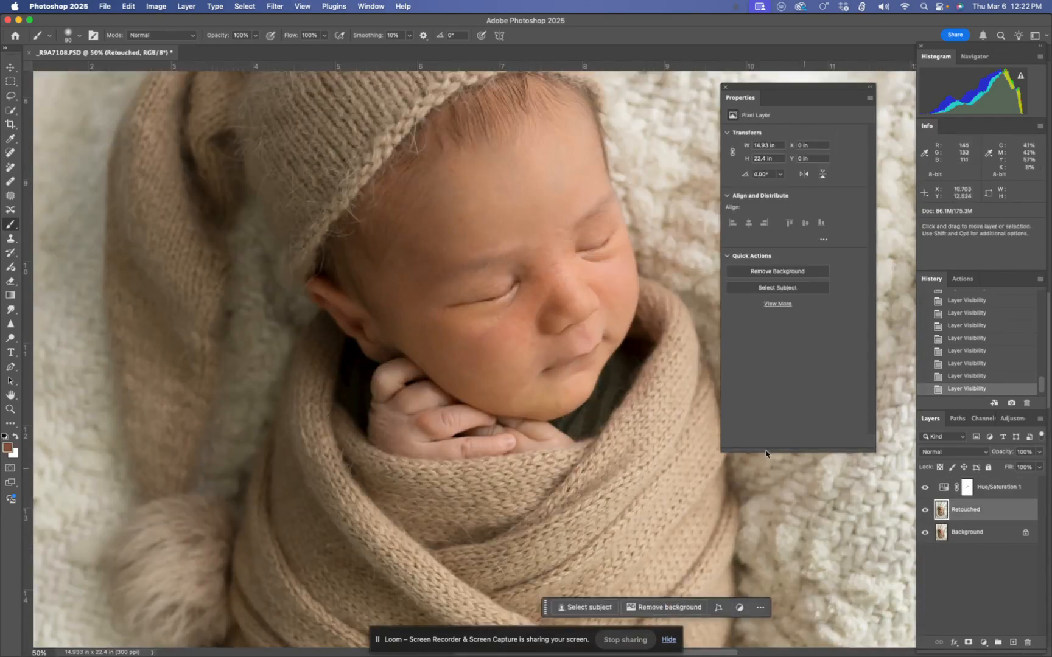
pyautogui.scroll(1, 536, 356)
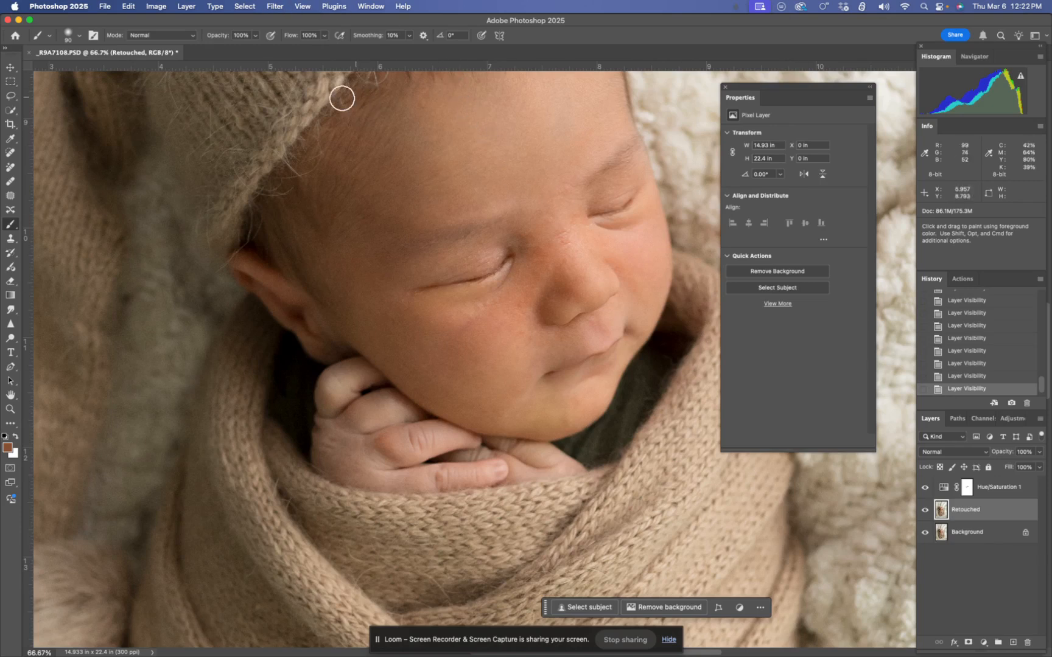
pyautogui.click(277, 7)
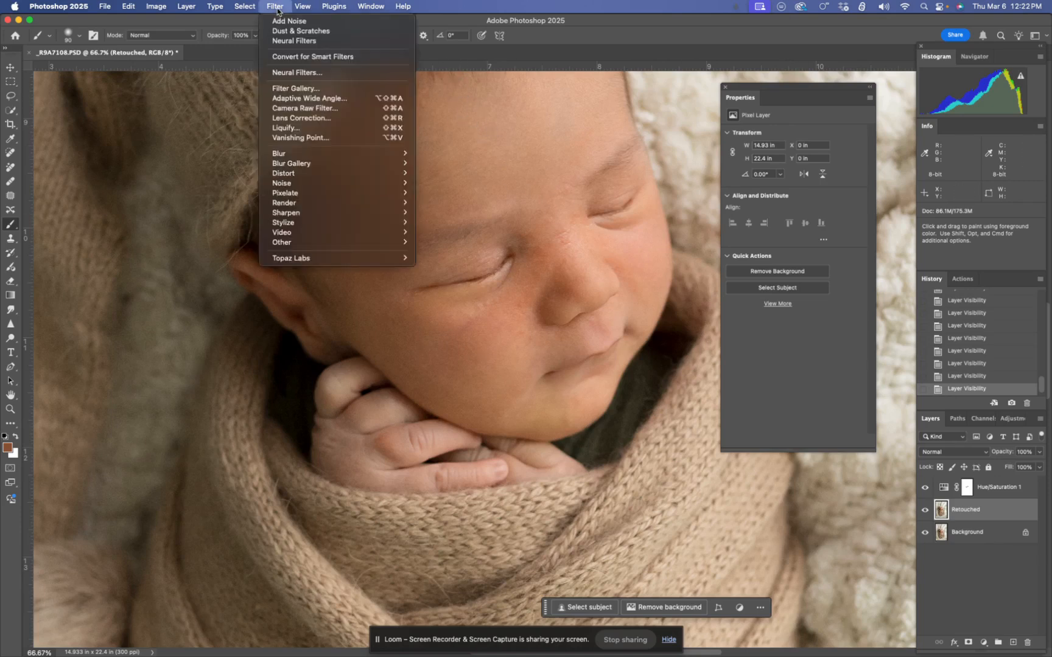
pyautogui.click(310, 73)
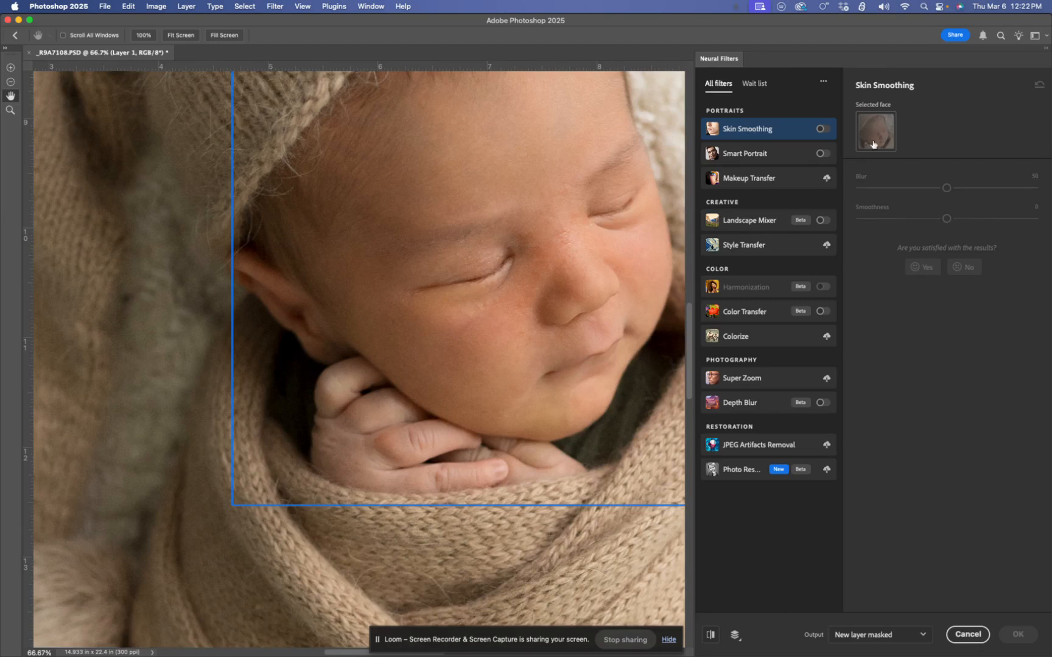
pyautogui.click(823, 129)
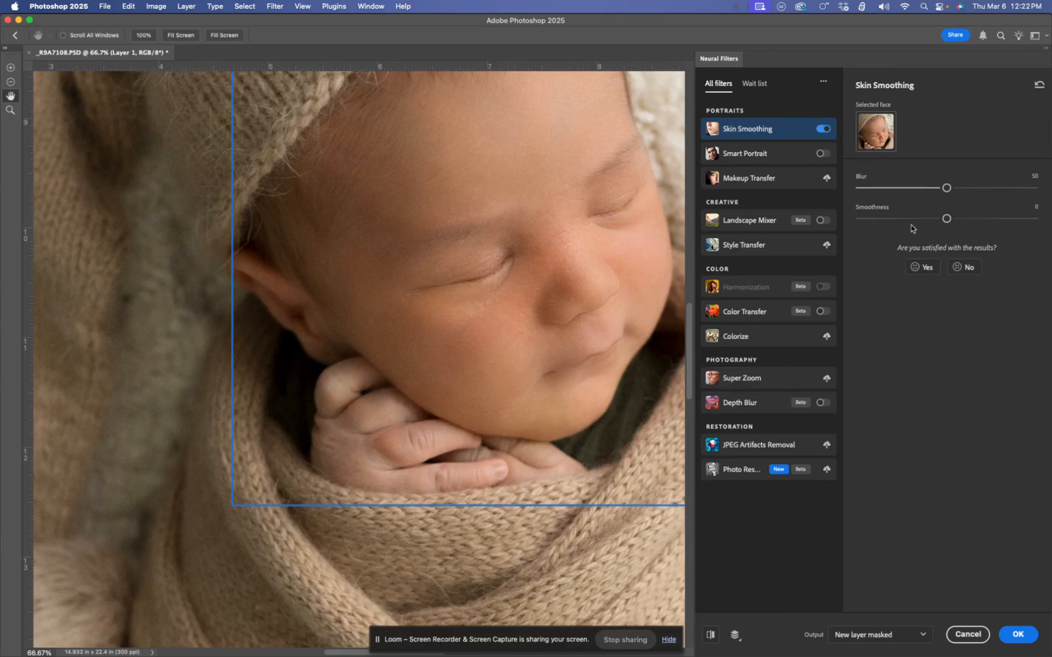
# Lower the Skin Smoothing blur, raise its smoothness slightly, and apply the result as a new masked layer
pyautogui.click(884, 189)
pyautogui.click(879, 189)
pyautogui.click(963, 219)
pyautogui.click(1019, 635)
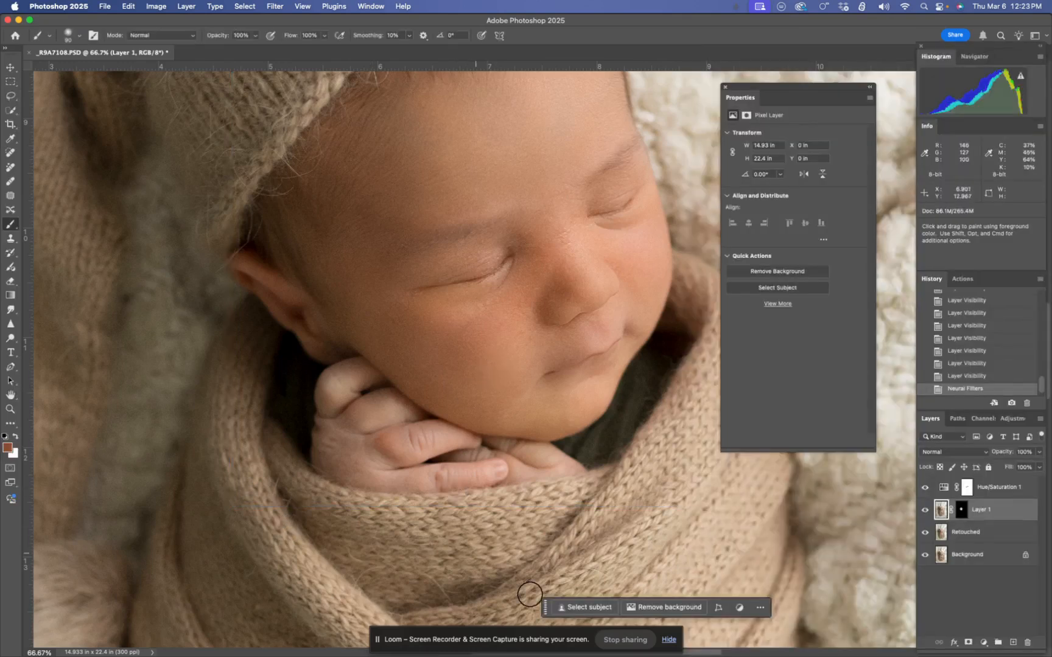
# Compare the face with the smoothed Layer 1 hidden and shown
pyautogui.click(924, 511)
pyautogui.click(924, 512)
pyautogui.click(924, 512)
pyautogui.click(924, 511)
pyautogui.click(923, 512)
pyautogui.click(924, 511)
pyautogui.click(924, 512)
pyautogui.click(924, 512)
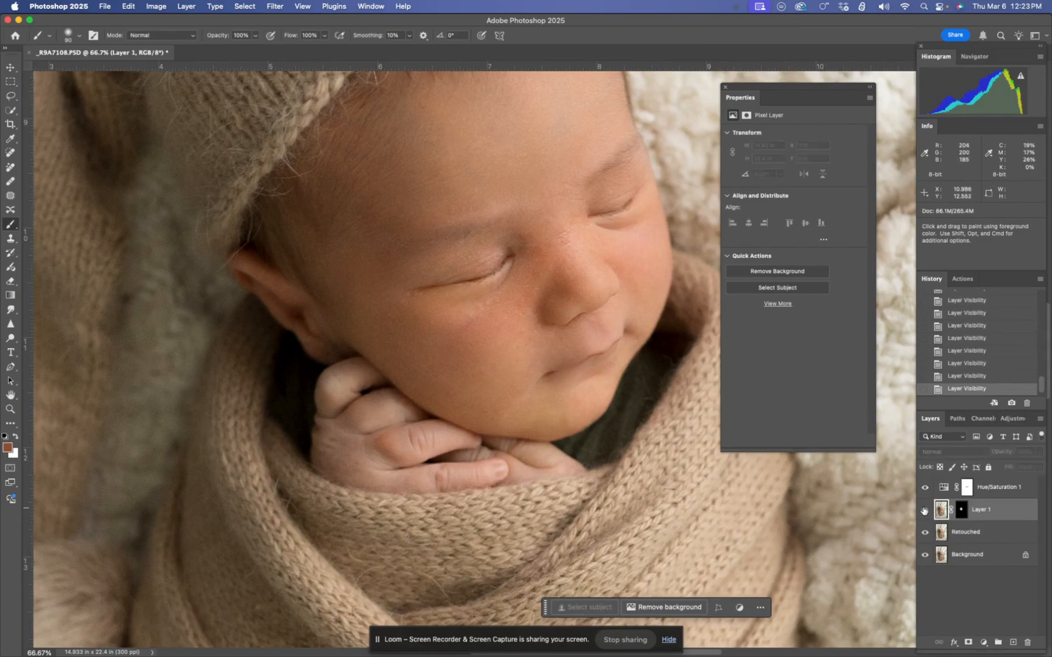
# Paint black on the Layer 1 mask over the eyes, eyebrows, nostrils and lips to bring back their detail
pyautogui.scroll(3, 579, 429)
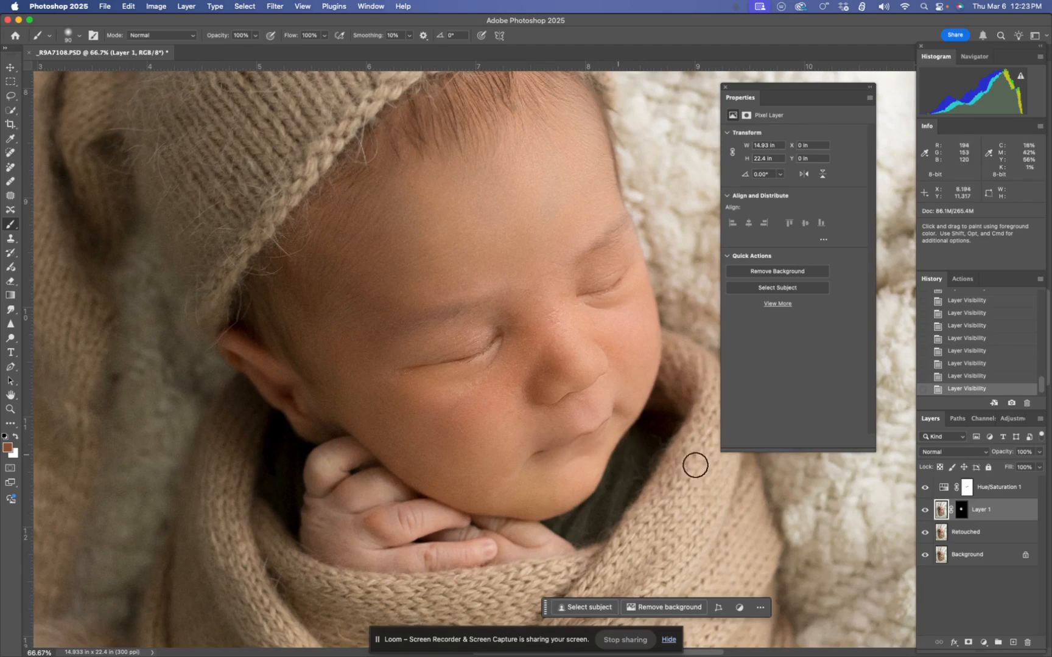
pyautogui.click(962, 512)
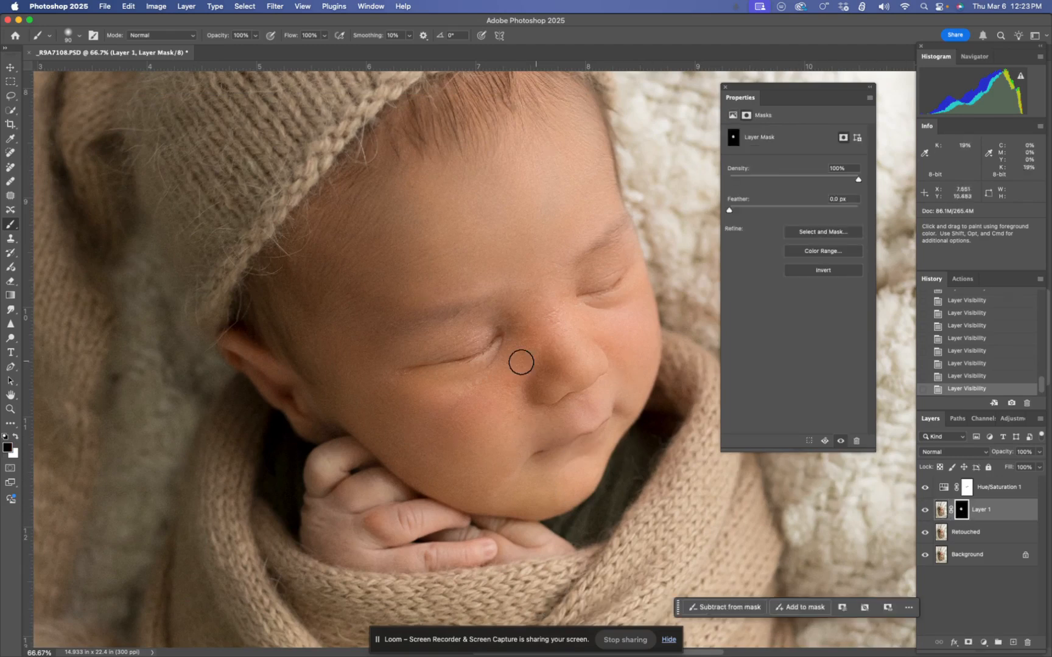
pyautogui.moveTo(442, 363)
pyautogui.mouseDown()
pyautogui.moveTo(472, 354)
pyautogui.moveTo(495, 332)
pyautogui.moveTo(448, 363)
pyautogui.mouseUp()
pyautogui.moveTo(582, 291)
pyautogui.mouseDown()
pyautogui.moveTo(610, 282)
pyautogui.moveTo(601, 291)
pyautogui.moveTo(619, 218)
pyautogui.moveTo(579, 256)
pyautogui.mouseUp()
pyautogui.moveTo(498, 293); pyautogui.dragTo(434, 315)
pyautogui.moveTo(434, 315); pyautogui.dragTo(468, 304)
pyautogui.moveTo(571, 395); pyautogui.dragTo(555, 405)
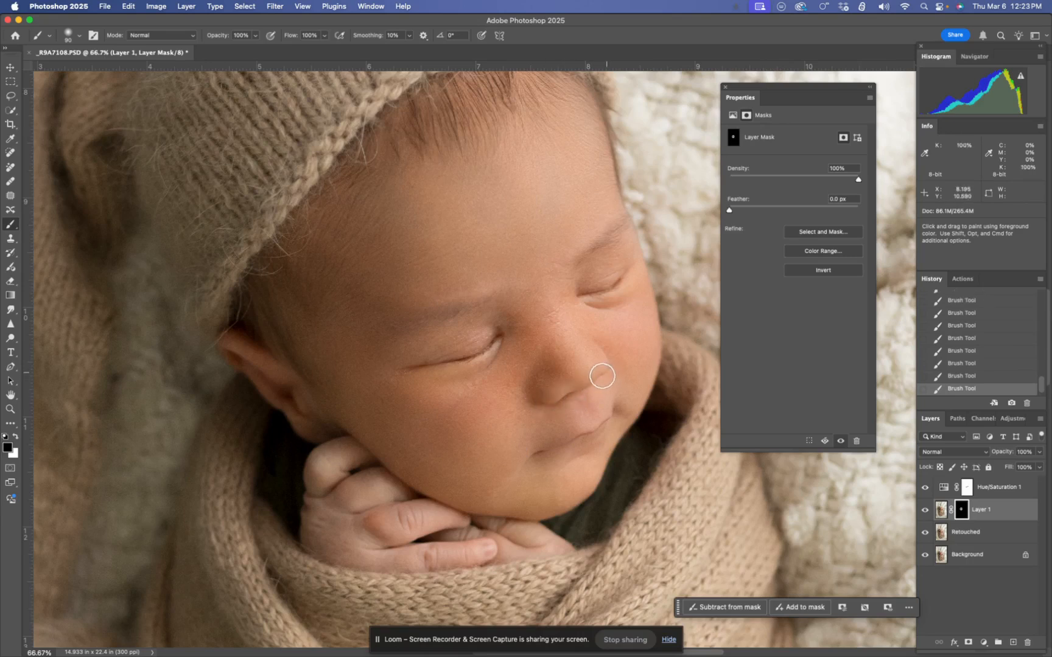
pyautogui.click(926, 511)
pyautogui.click(926, 511)
pyautogui.moveTo(555, 451)
pyautogui.mouseDown()
pyautogui.moveTo(604, 421)
pyautogui.moveTo(549, 448)
pyautogui.moveTo(583, 439)
pyautogui.mouseUp()
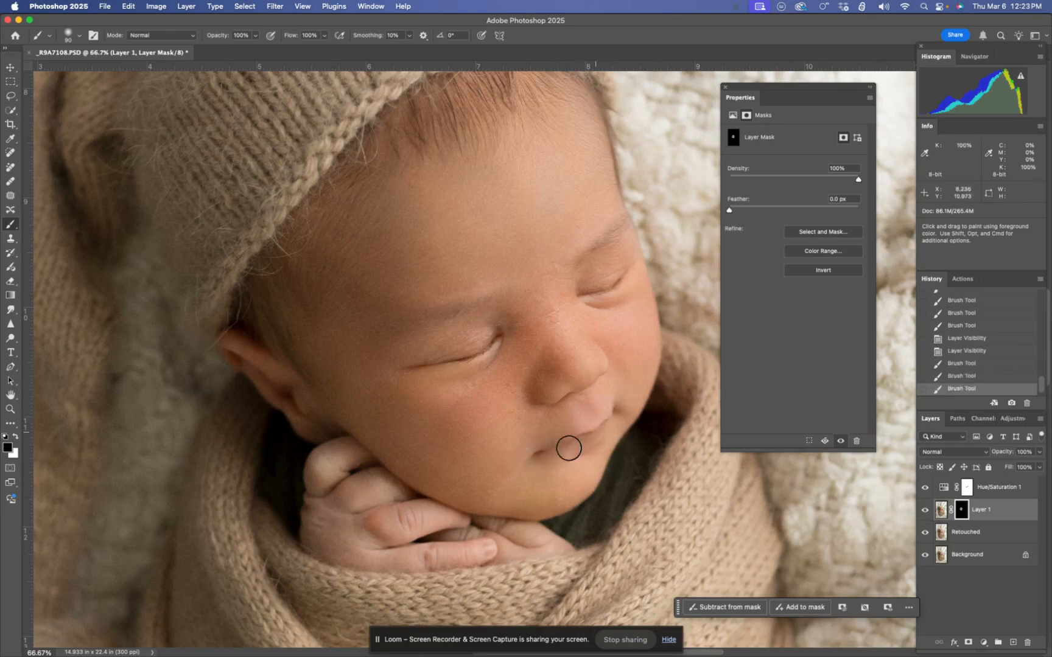
# Toggle Layer 1 to check the masked skin smoothing on the face
pyautogui.click(926, 512)
pyautogui.click(926, 512)
pyautogui.click(925, 512)
pyautogui.click(925, 512)
pyautogui.click(926, 511)
pyautogui.click(926, 511)
pyautogui.click(926, 511)
pyautogui.click(926, 512)
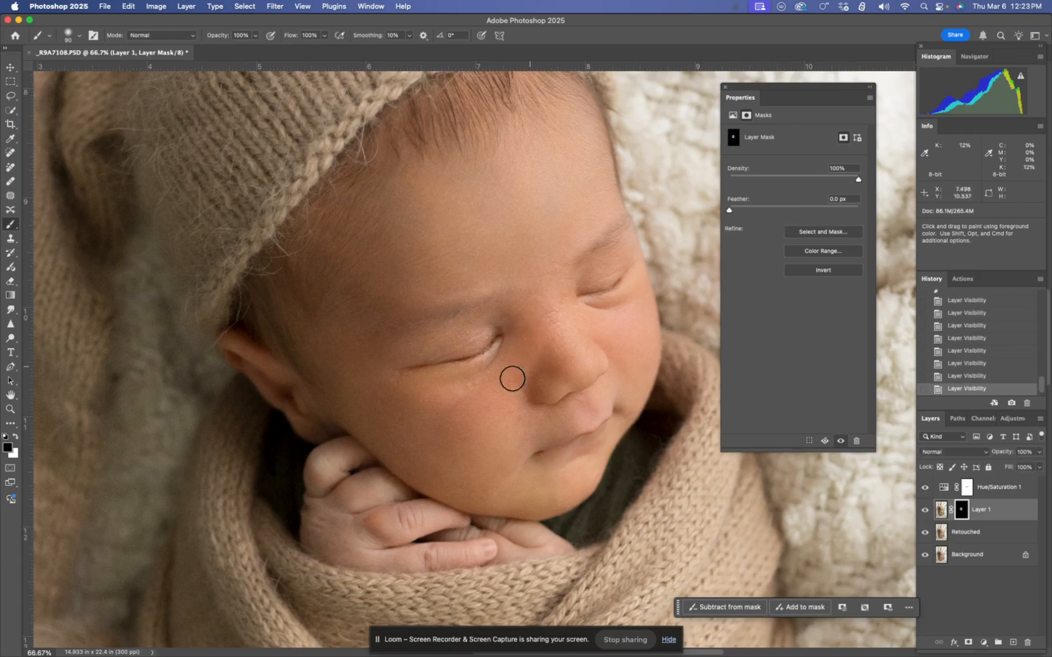
# Compare the original Background layer alone with the full retouch
pyautogui.keyDown('alt'); pyautogui.click(923, 556); pyautogui.keyUp('alt')
pyautogui.keyDown('alt'); pyautogui.click(923, 556); pyautogui.keyUp('alt')
pyautogui.keyDown('alt'); pyautogui.click(923, 557); pyautogui.keyUp('alt')
pyautogui.keyDown('alt'); pyautogui.click(923, 558); pyautogui.keyUp('alt')
pyautogui.keyDown('alt'); pyautogui.click(923, 557); pyautogui.keyUp('alt')
pyautogui.keyDown('alt'); pyautogui.click(923, 558); pyautogui.keyUp('alt')
pyautogui.keyDown('alt'); pyautogui.click(922, 558); pyautogui.keyUp('alt')
pyautogui.keyDown('alt'); pyautogui.click(922, 558); pyautogui.keyUp('alt')
# Inspect the whole portrait and the face up close, then check the finished retouch against the original once more
pyautogui.press('super+0')
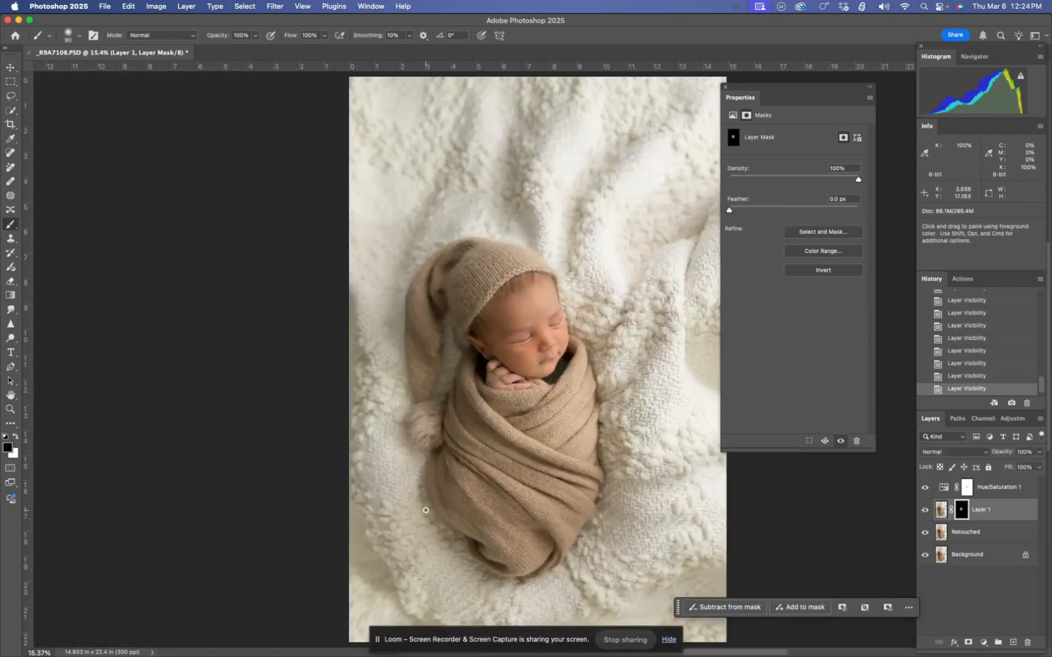
pyautogui.press('super+plus')
pyautogui.press('super+plus')
pyautogui.press('super+plus')
pyautogui.press('super+plus')
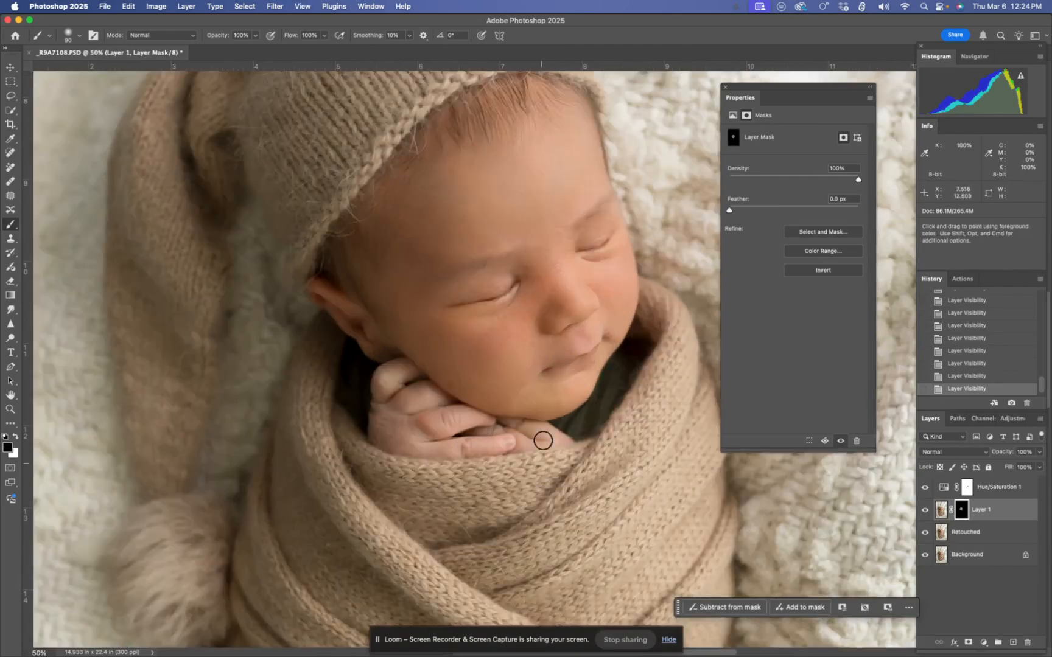
pyautogui.press('super+plus')
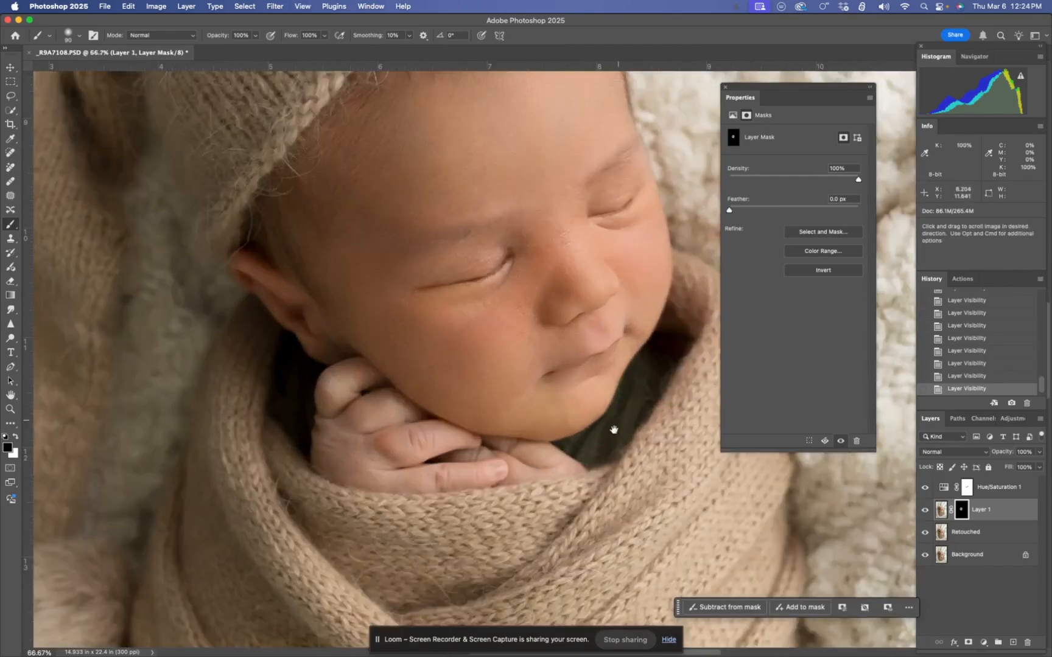
pyautogui.moveTo(619, 420); pyautogui.dragTo(561, 511)
pyautogui.keyDown('alt'); pyautogui.click(930, 558); pyautogui.keyUp('alt')
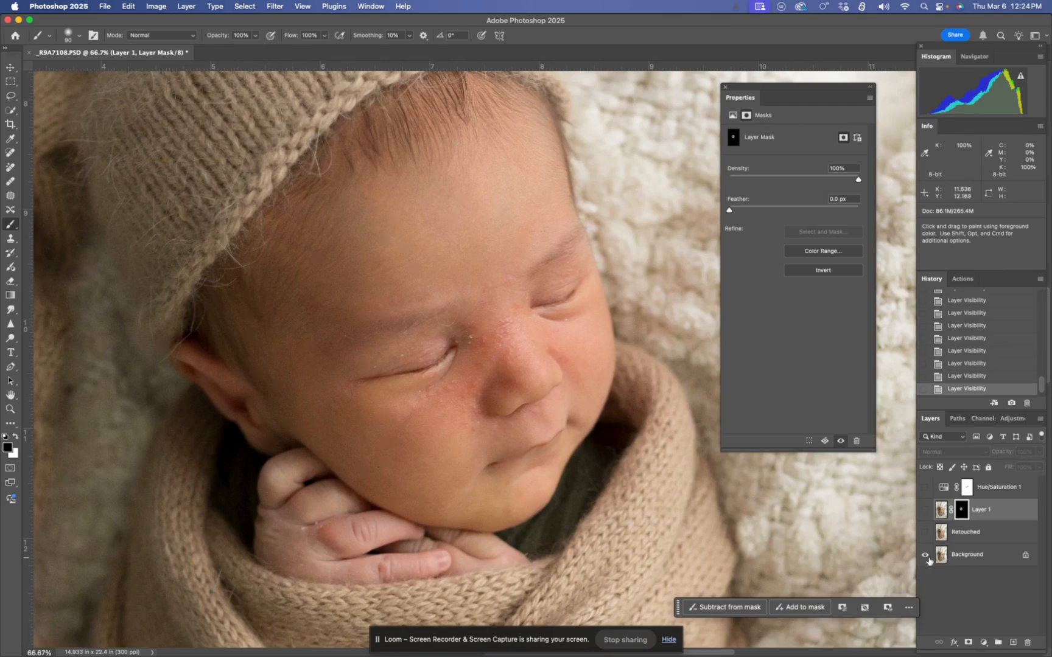
pyautogui.keyDown('alt'); pyautogui.click(925, 556); pyautogui.keyUp('alt')
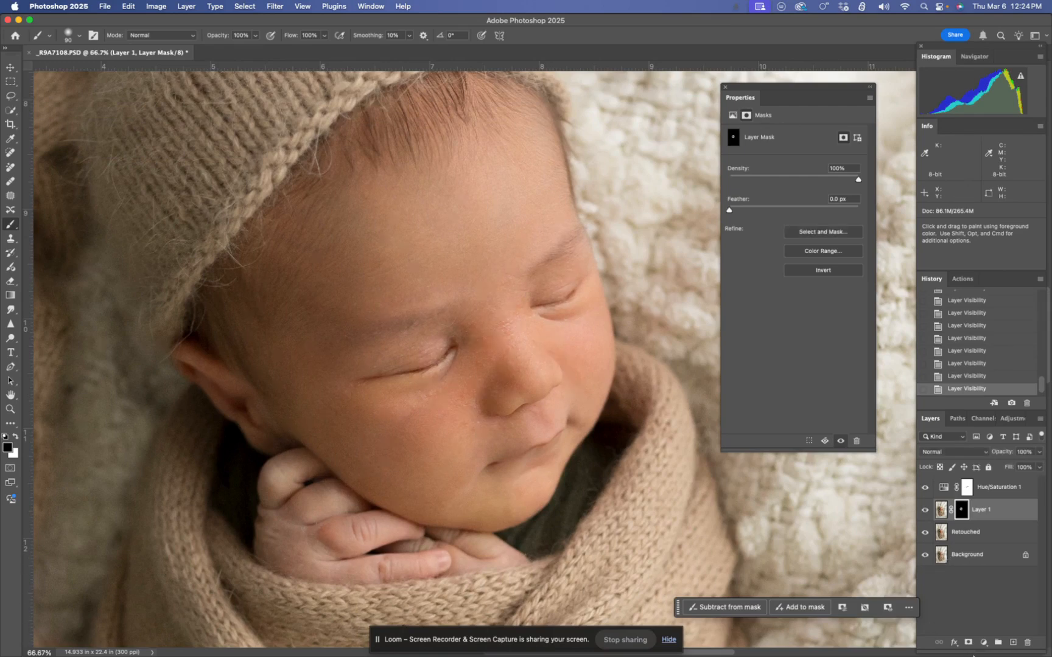
pyautogui.moveTo(971, 654)
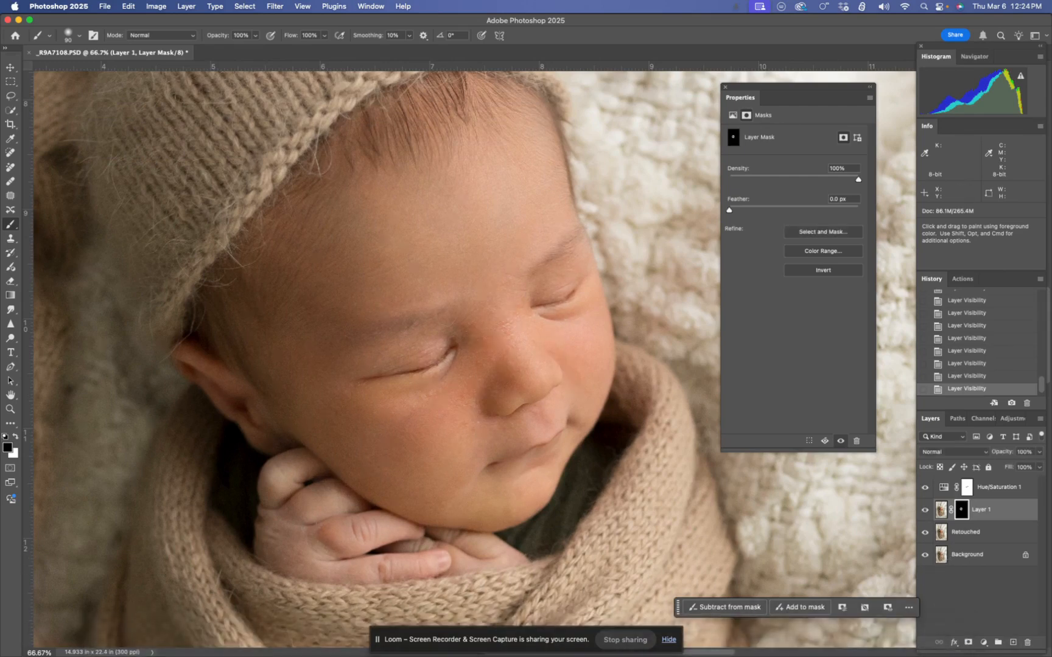